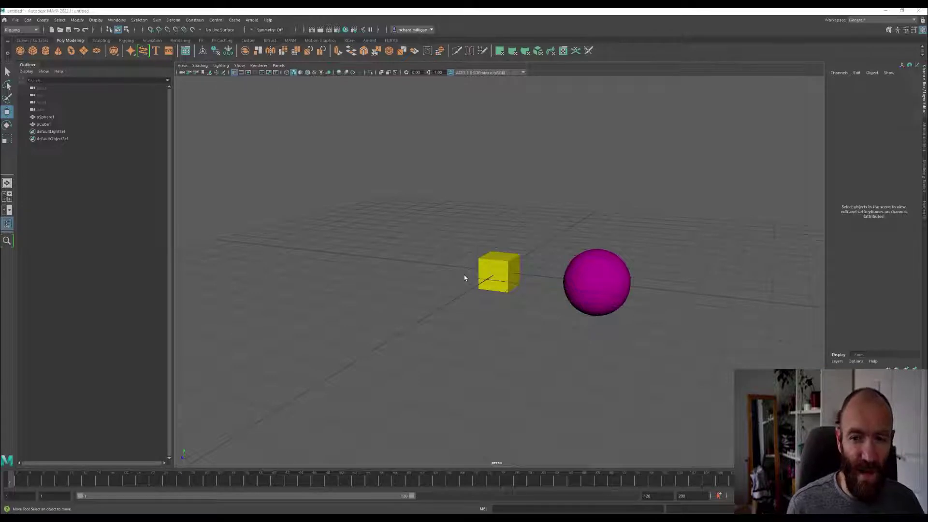
Step: Select the yellow cube pCube1 in the viewport
{"action": "left_click", "coordinate": [488, 269]}
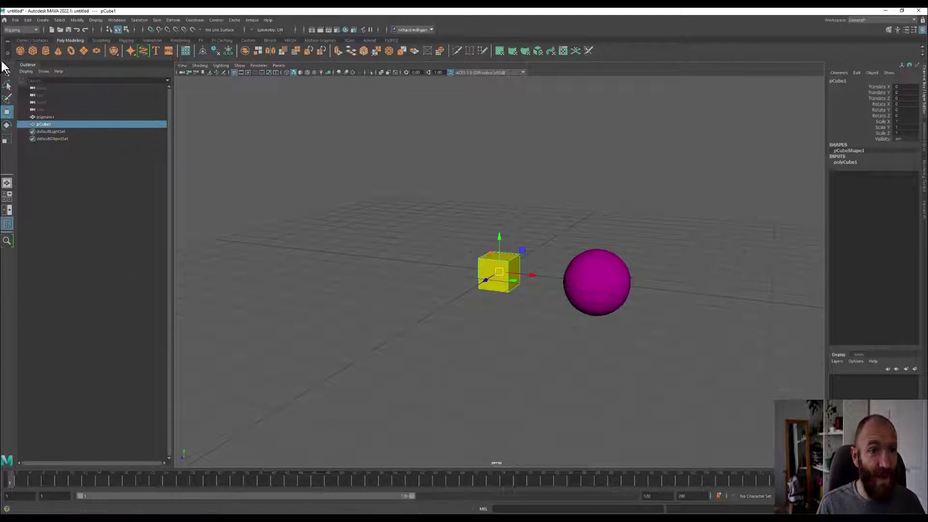
Step: Confirm the Rigging menu set and tear off the Constrain menu as a floating window
{"action": "left_click", "coordinate": [20, 30]}
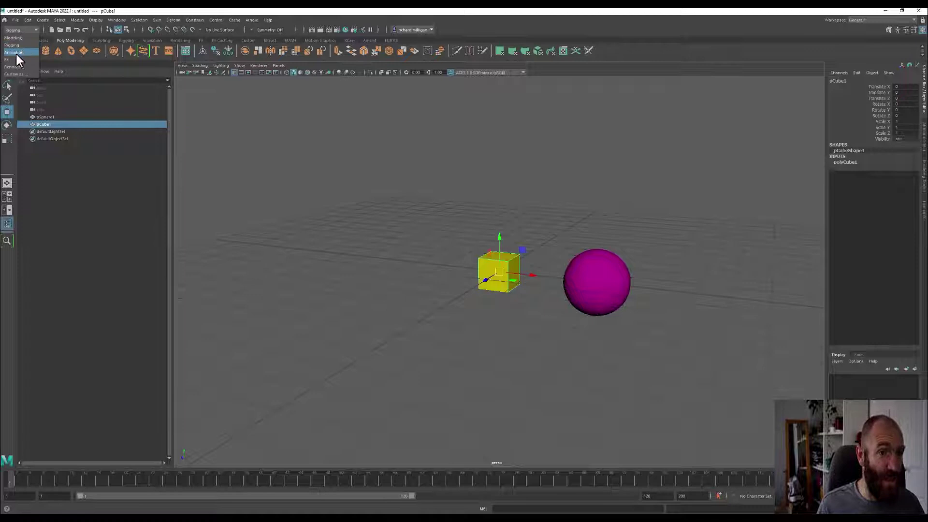
{"action": "left_click", "coordinate": [15, 46]}
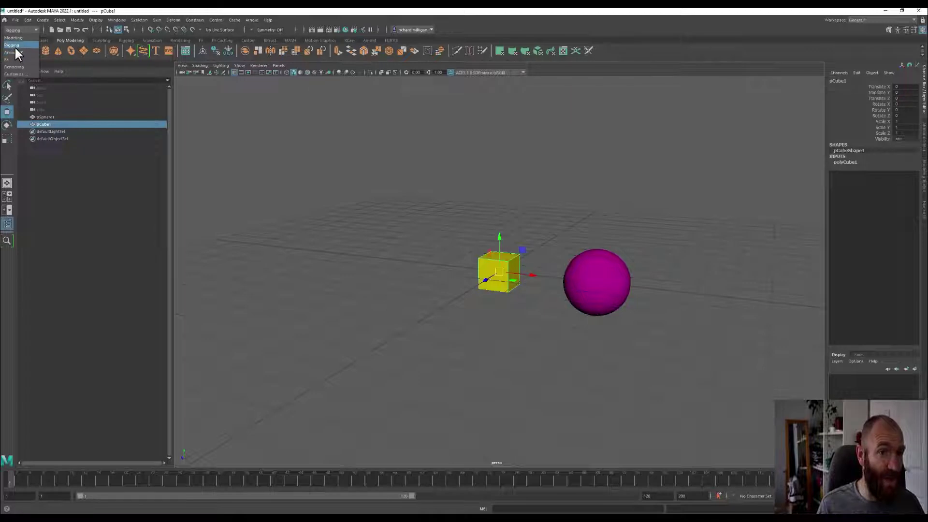
{"action": "left_click", "coordinate": [195, 19]}
{"action": "left_click", "coordinate": [211, 27]}
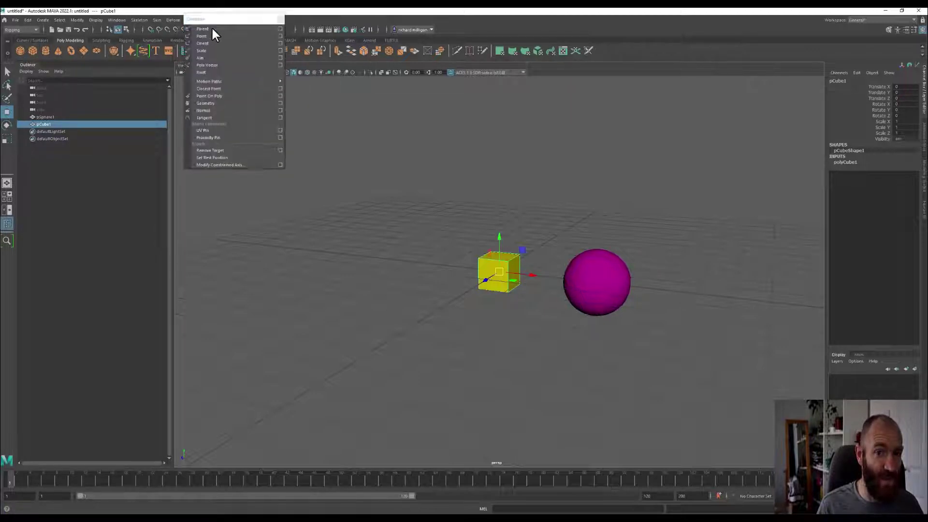
{"action": "left_click_drag", "start_coordinate": [216, 21], "coordinate": [209, 83]}
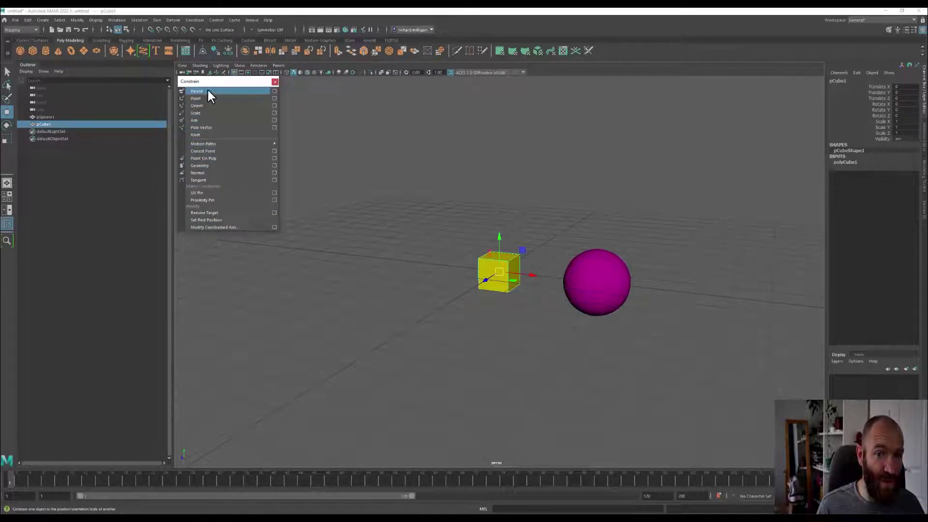
Step: Open the Parent Constraint options (Maintain offset, Translate and Rotate All) and park both windows aside
{"action": "left_click", "coordinate": [274, 91]}
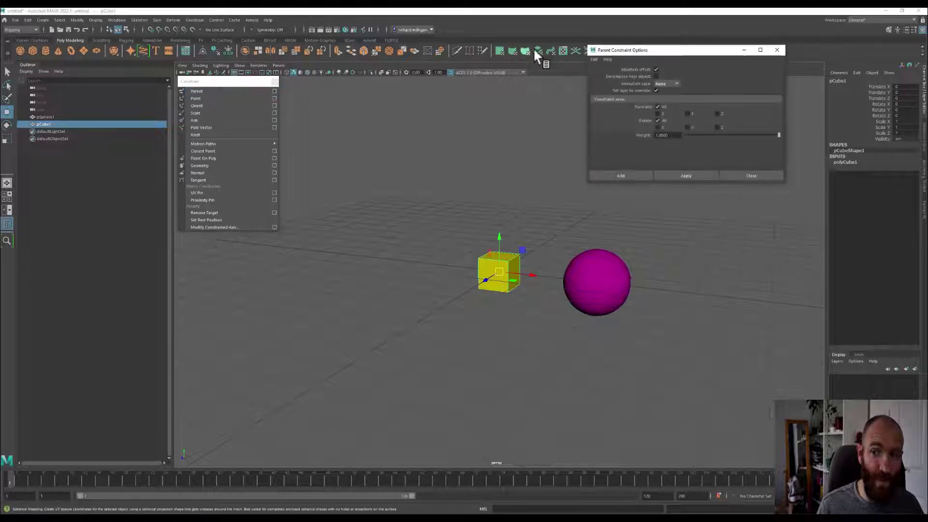
{"action": "left_click_drag", "start_coordinate": [605, 53], "coordinate": [301, 79]}
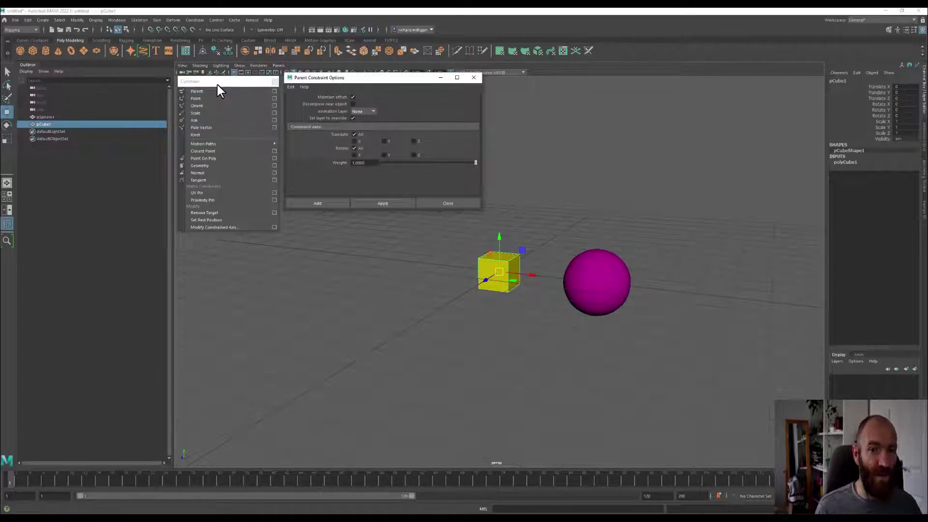
{"action": "left_click_drag", "start_coordinate": [234, 82], "coordinate": [236, 78]}
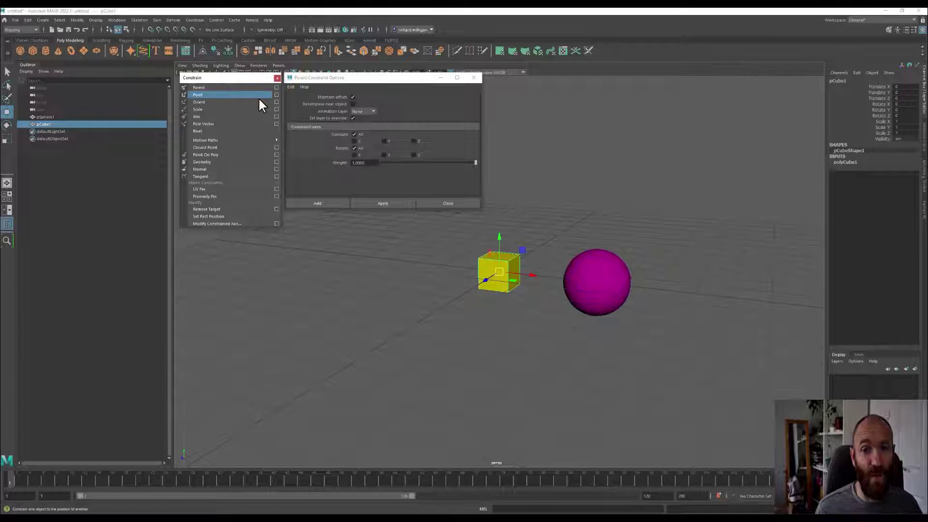
{"action": "left_click_drag", "start_coordinate": [349, 78], "coordinate": [761, 49]}
{"action": "left_click_drag", "start_coordinate": [236, 80], "coordinate": [115, 73]}
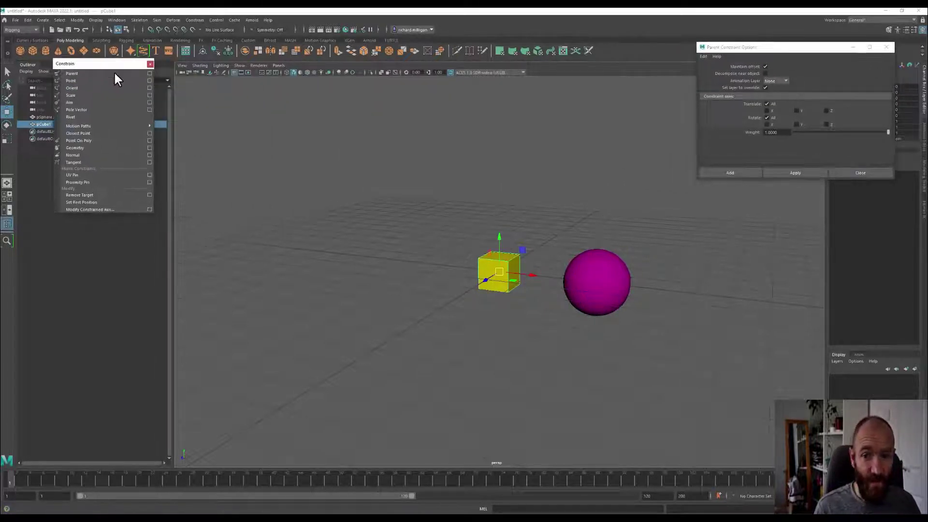
{"action": "left_click_drag", "start_coordinate": [506, 288], "coordinate": [452, 270], "text": "alt"}
Step: Select pSphere1 and key it moved left at frame 12 and raised at frame 5
{"action": "left_click", "coordinate": [494, 283]}
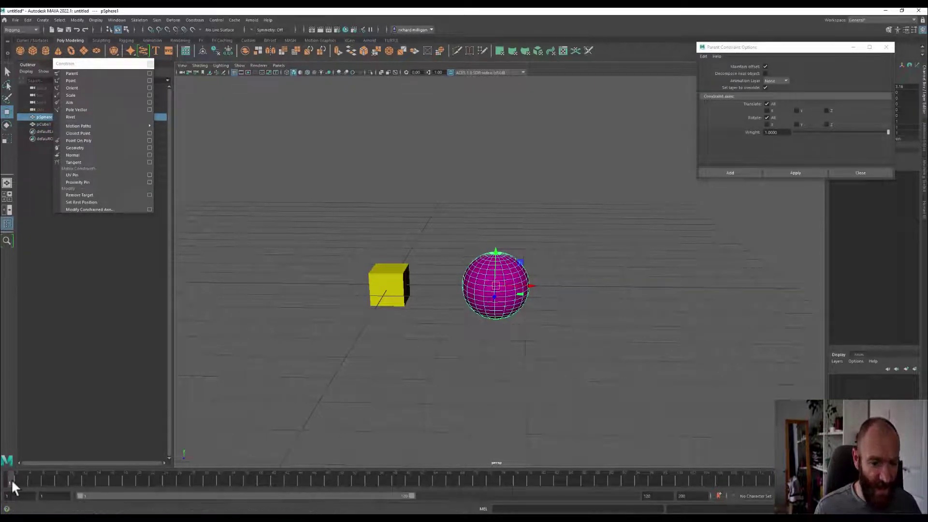
{"action": "left_click_drag", "start_coordinate": [11, 479], "coordinate": [158, 483]}
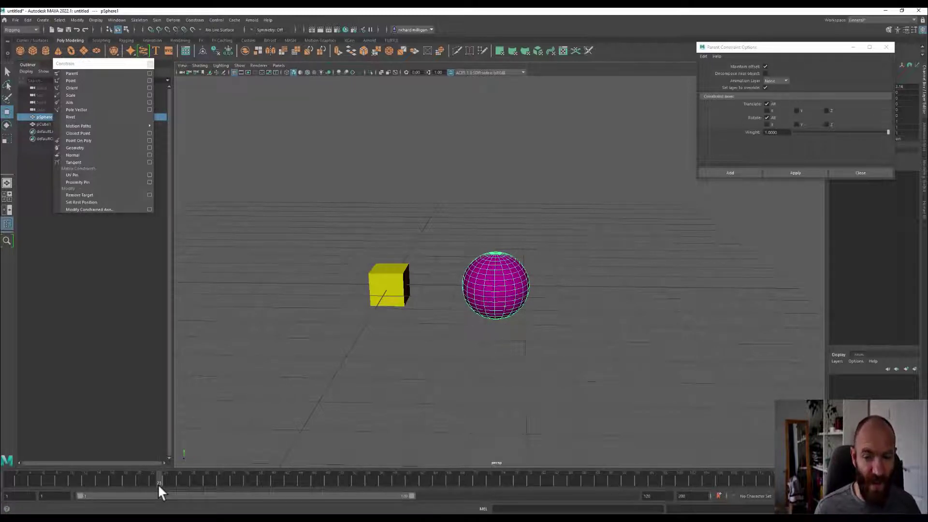
{"action": "left_click_drag", "start_coordinate": [157, 483], "coordinate": [9, 483]}
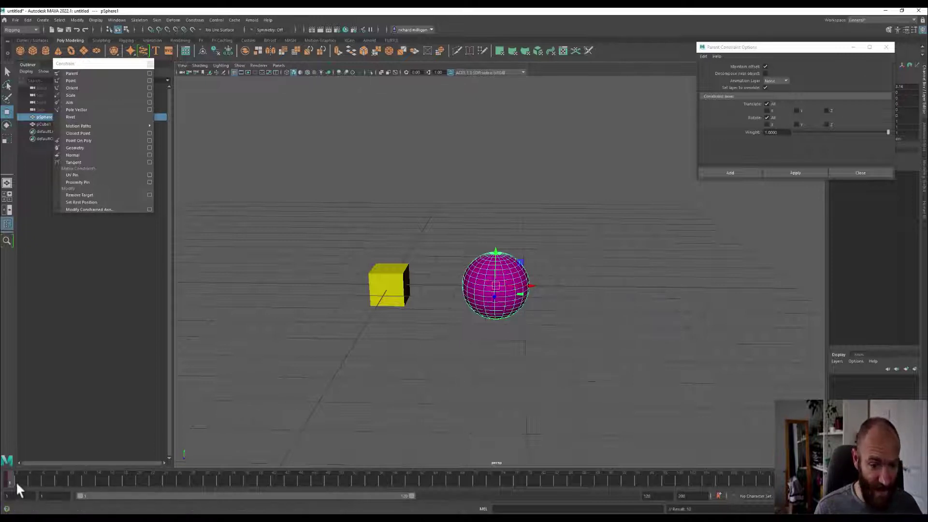
{"action": "left_click_drag", "start_coordinate": [15, 484], "coordinate": [85, 480]}
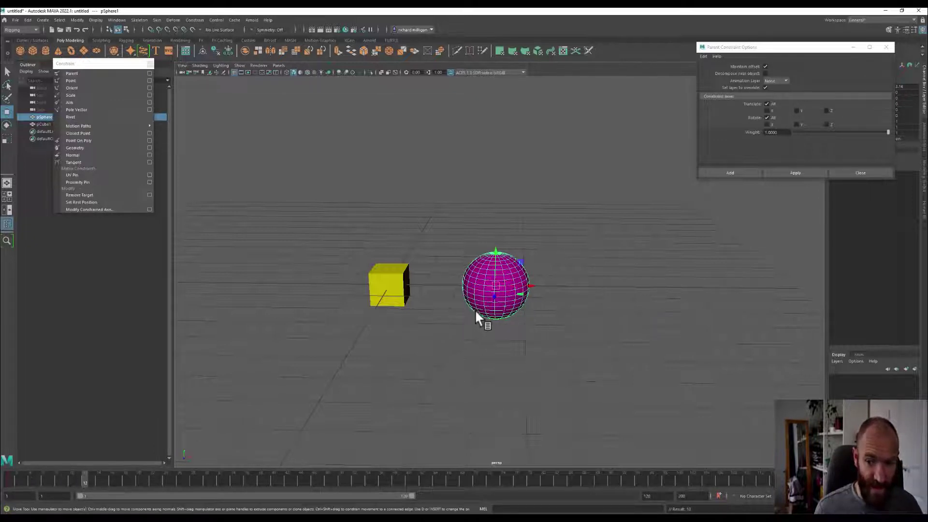
{"action": "left_click_drag", "start_coordinate": [531, 290], "coordinate": [474, 289]}
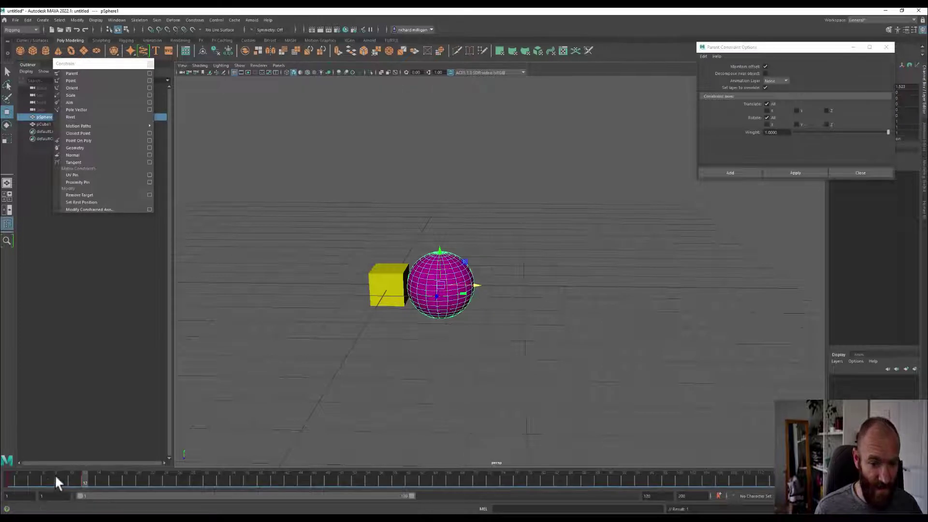
{"action": "left_click", "coordinate": [38, 481]}
{"action": "left_click_drag", "start_coordinate": [482, 249], "coordinate": [481, 221]}
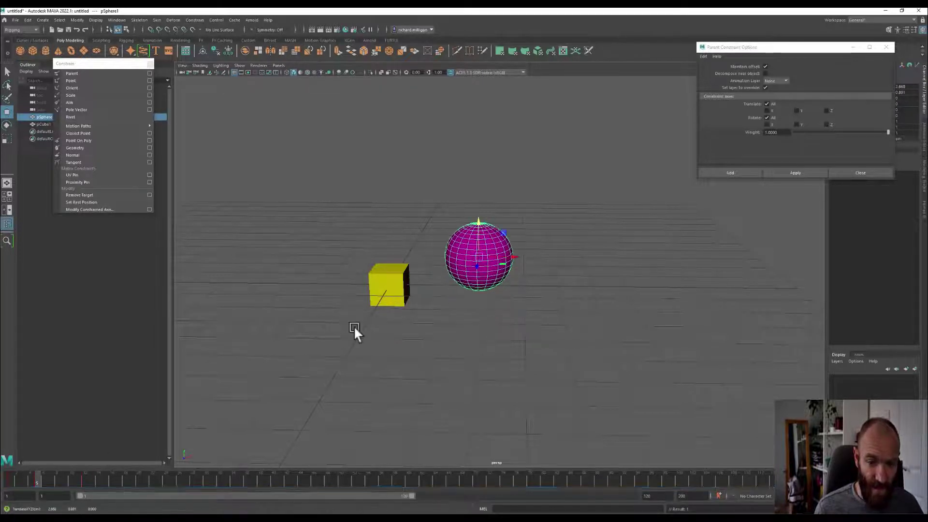
{"action": "left_click_drag", "start_coordinate": [38, 482], "coordinate": [56, 483]}
Step: At frame 12, lower the sphere, then move it up and left to the cube's left side
{"action": "key", "text": "period"}
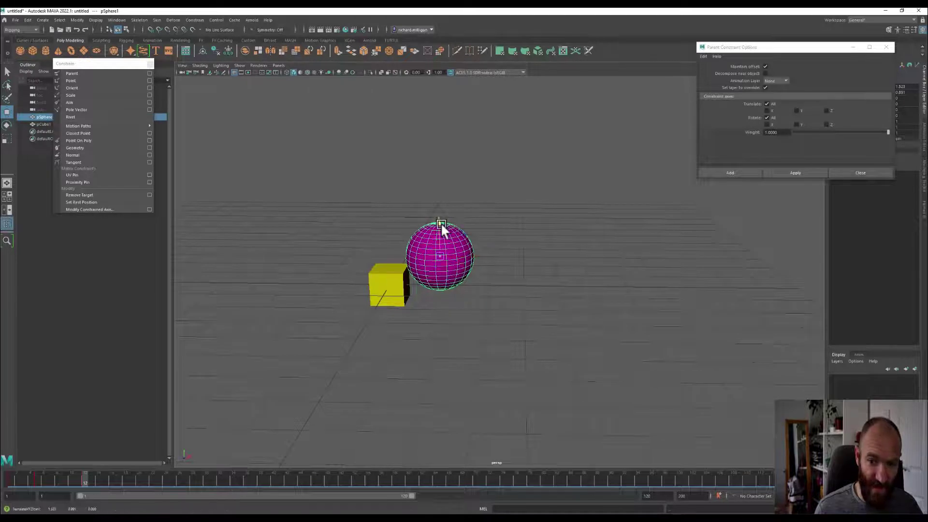
{"action": "left_click_drag", "start_coordinate": [441, 223], "coordinate": [431, 243]}
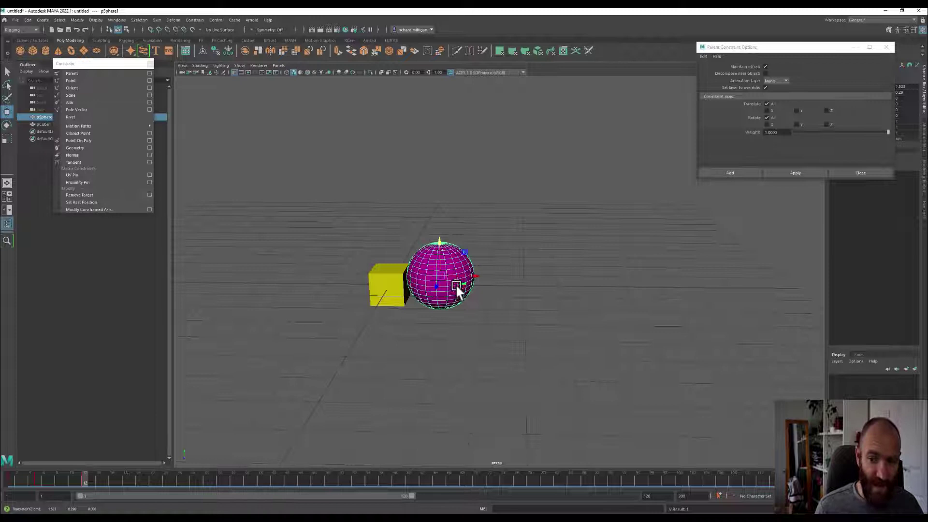
{"action": "mouse_move", "coordinate": [464, 252]}
{"action": "left_mouse_down"}
{"action": "mouse_move", "coordinate": [469, 225]}
{"action": "mouse_move", "coordinate": [393, 193]}
{"action": "mouse_move", "coordinate": [460, 225]}
{"action": "mouse_move", "coordinate": [466, 252]}
{"action": "left_mouse_up"}
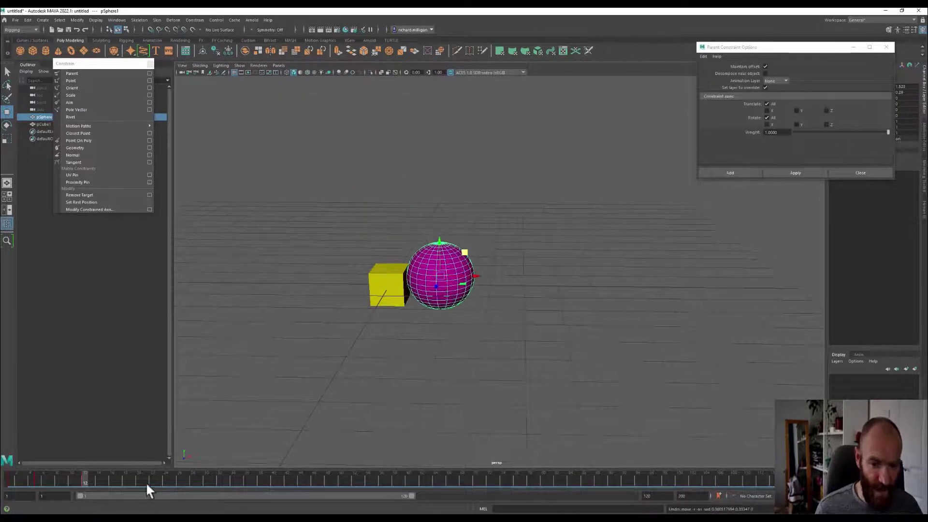
{"action": "double_click", "coordinate": [159, 479]}
{"action": "left_click", "coordinate": [162, 481]}
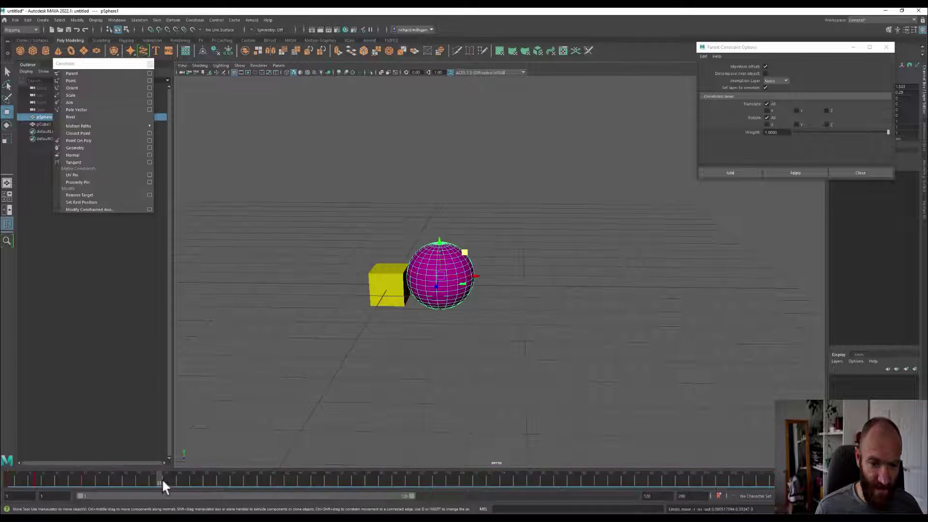
{"action": "left_click_drag", "start_coordinate": [465, 250], "coordinate": [379, 180]}
{"action": "left_click", "coordinate": [120, 480]}
{"action": "left_click_drag", "start_coordinate": [119, 480], "coordinate": [159, 495]}
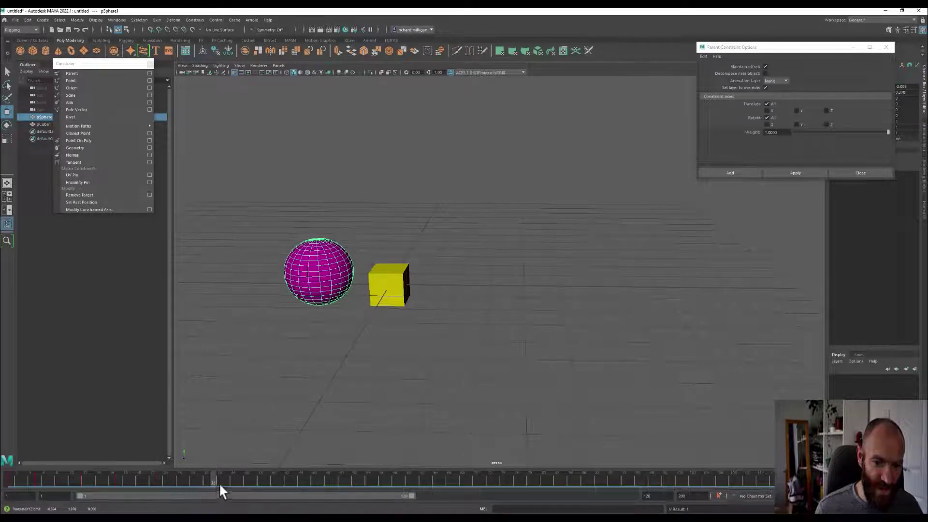
Step: Move the sphere further left and up around frame 28, then review the full animation
{"action": "key", "text": "w"}
{"action": "left_click_drag", "start_coordinate": [358, 271], "coordinate": [248, 264]}
{"action": "left_click", "coordinate": [193, 480]}
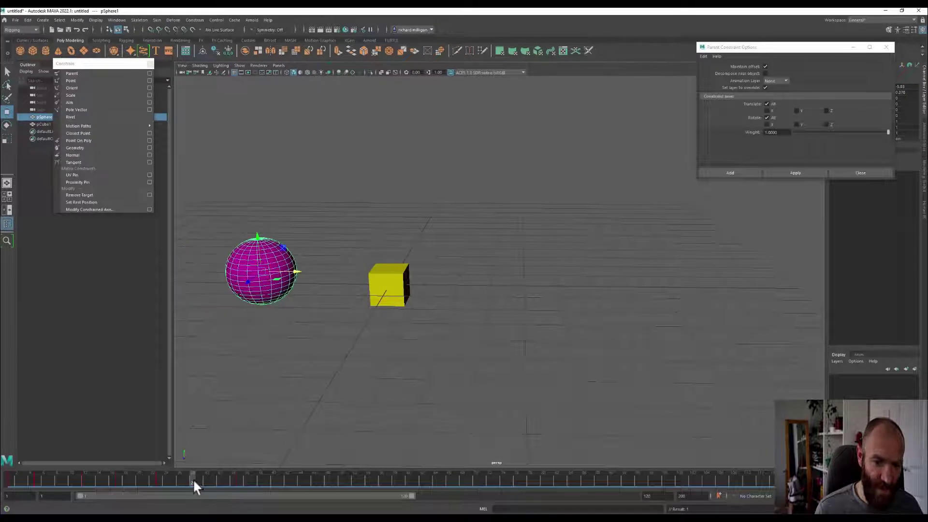
{"action": "left_click_drag", "start_coordinate": [254, 228], "coordinate": [257, 181]}
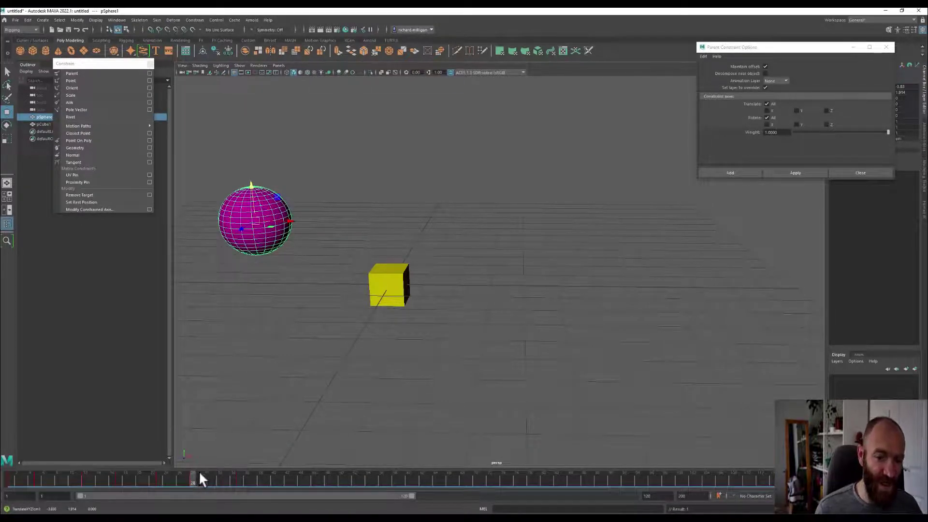
{"action": "left_click_drag", "start_coordinate": [198, 476], "coordinate": [241, 489]}
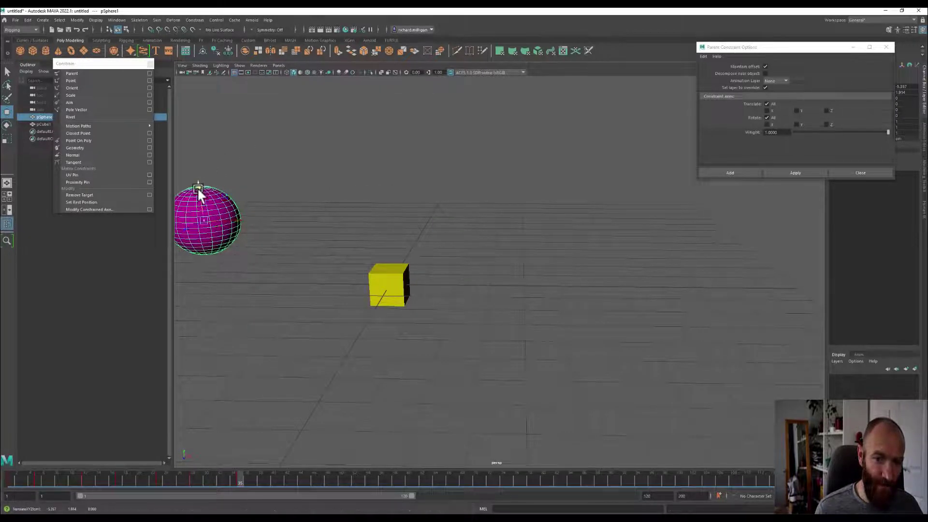
{"action": "left_click_drag", "start_coordinate": [198, 187], "coordinate": [196, 237]}
{"action": "left_click_drag", "start_coordinate": [240, 484], "coordinate": [83, 480]}
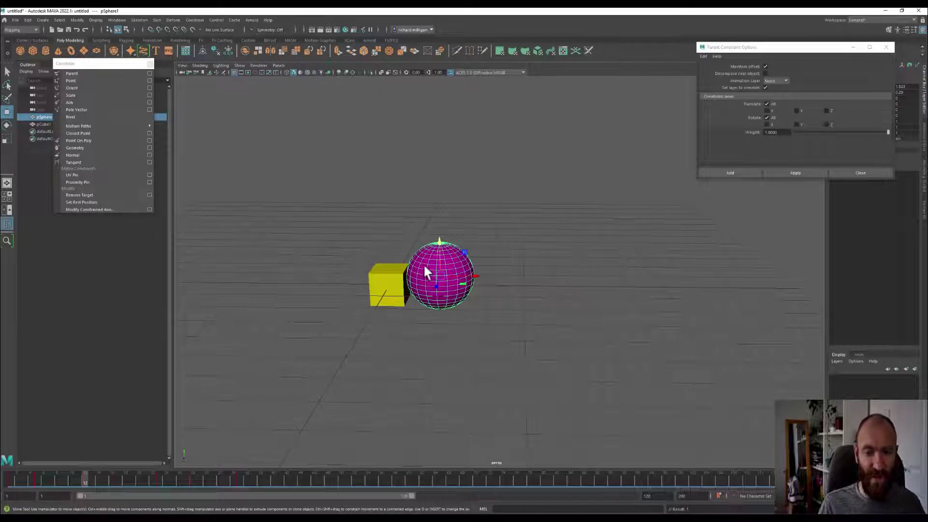
Step: Add pCube1 to the sphere selection, parent-constrain it with Maintain offset, and scrub to verify it follows
{"action": "left_click", "coordinate": [398, 281], "text": "shift"}
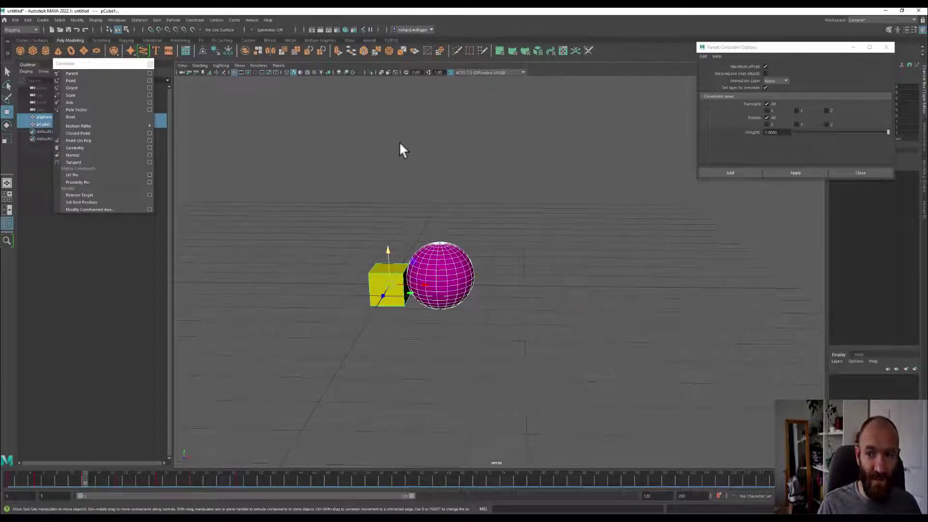
{"action": "left_click_drag", "start_coordinate": [133, 63], "coordinate": [211, 57]}
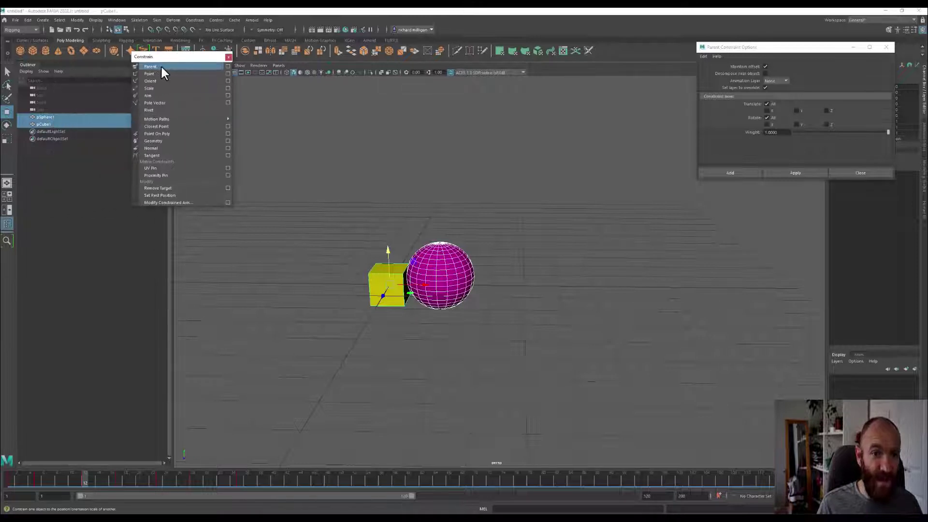
{"action": "left_click_drag", "start_coordinate": [722, 49], "coordinate": [257, 56]}
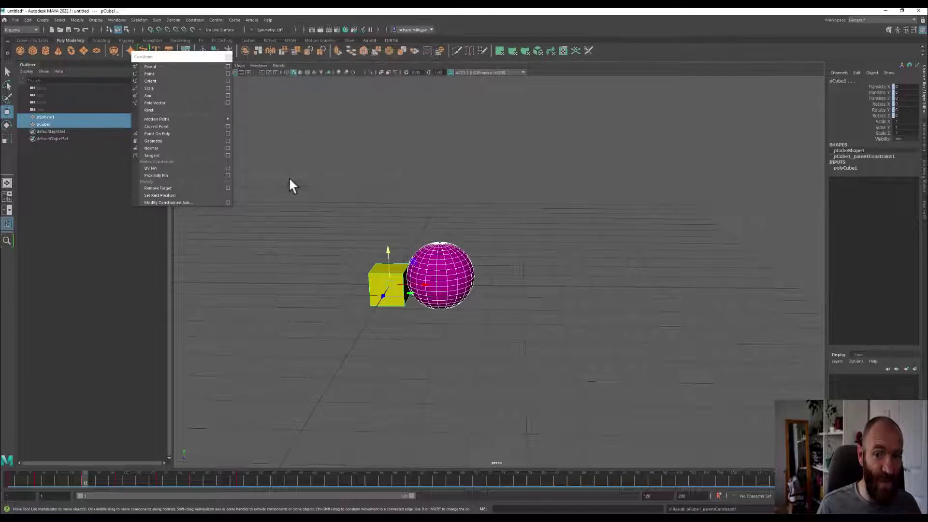
{"action": "left_click_drag", "start_coordinate": [185, 58], "coordinate": [95, 53]}
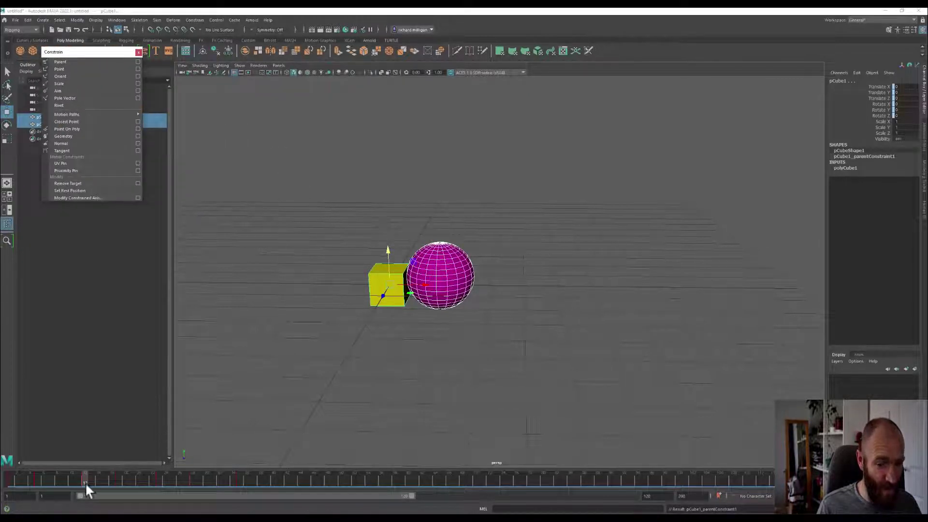
{"action": "mouse_move", "coordinate": [85, 483]}
{"action": "left_mouse_down"}
{"action": "mouse_move", "coordinate": [35, 483]}
{"action": "mouse_move", "coordinate": [207, 484]}
{"action": "mouse_move", "coordinate": [131, 481]}
{"action": "left_mouse_up"}
{"action": "key", "text": "w"}
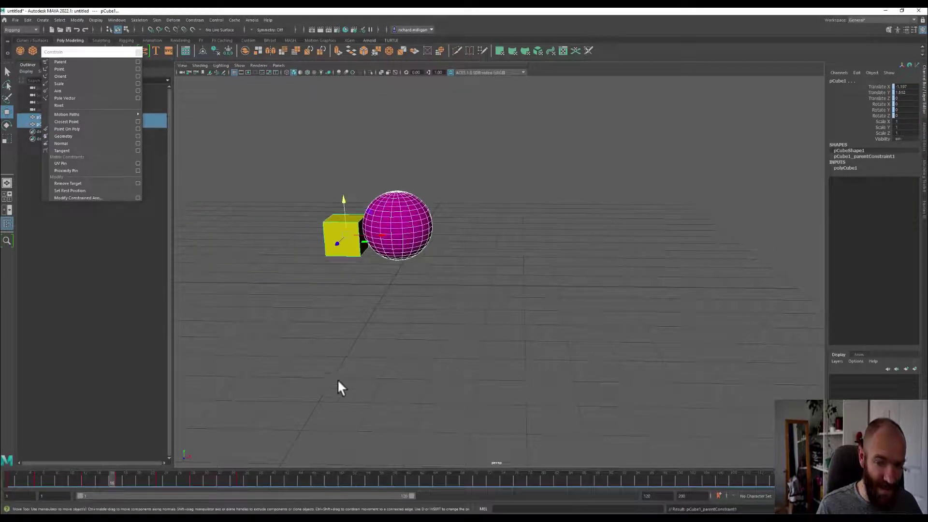
{"action": "left_click_drag", "start_coordinate": [339, 383], "coordinate": [541, 401], "text": "alt"}
{"action": "left_click_drag", "start_coordinate": [114, 478], "coordinate": [86, 486]}
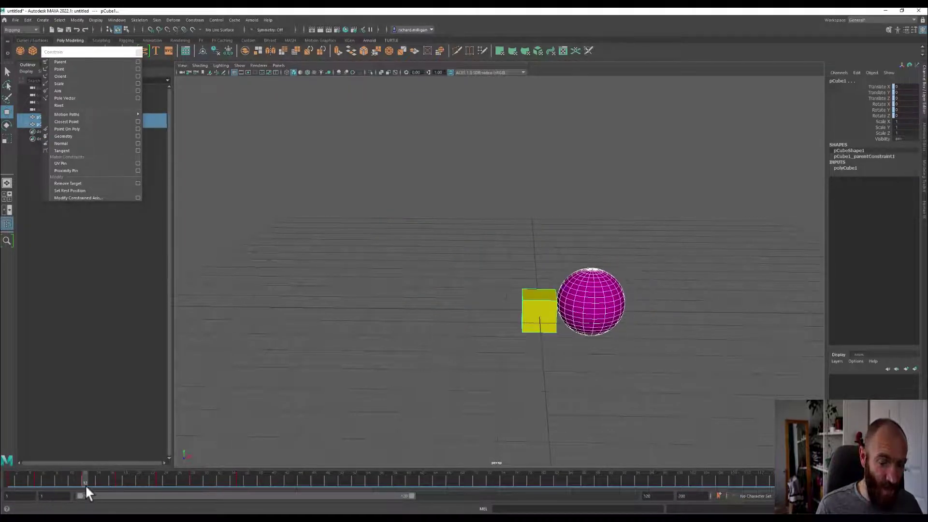
{"action": "key", "text": "w"}
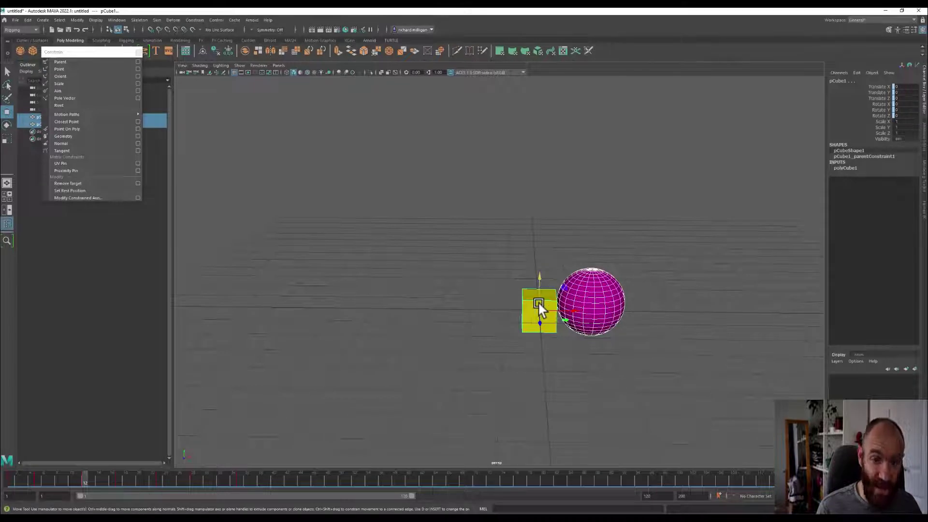
Step: Close the floating Constrain menu and select pCube1_parentConstraint1 in the Outliner
{"action": "left_click", "coordinate": [139, 51]}
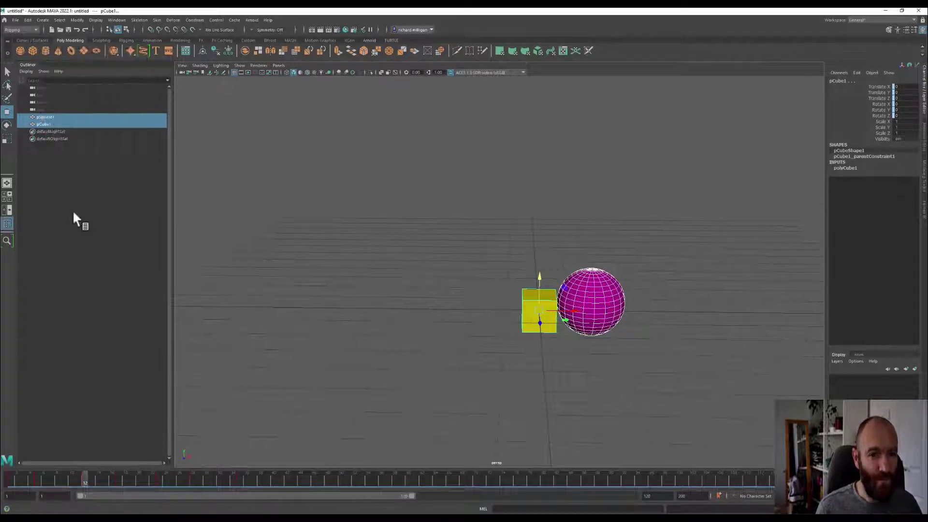
{"action": "left_click", "coordinate": [26, 124]}
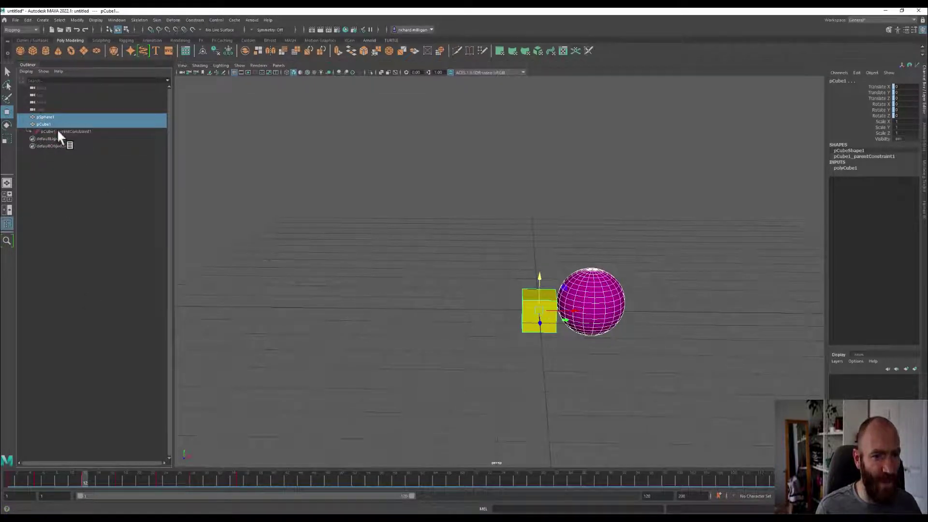
{"action": "left_click", "coordinate": [82, 132]}
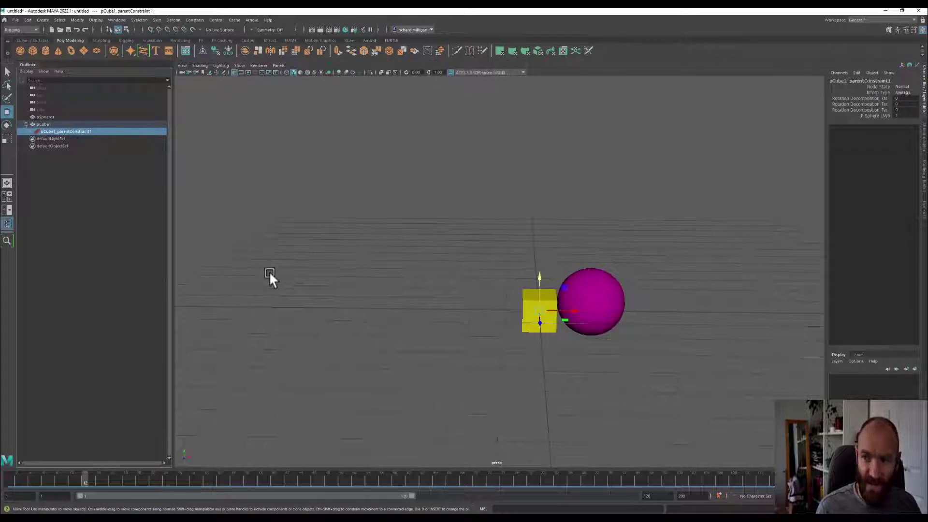
{"action": "left_click", "coordinate": [868, 116]}
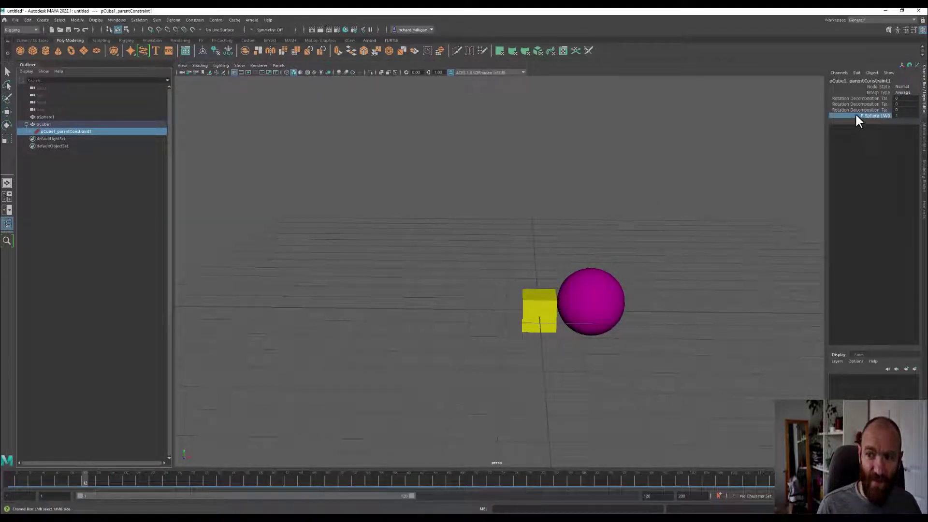
Step: Rename pSphere1 to Master and reselect the cube's parent constraint node
{"action": "left_click", "coordinate": [597, 292]}
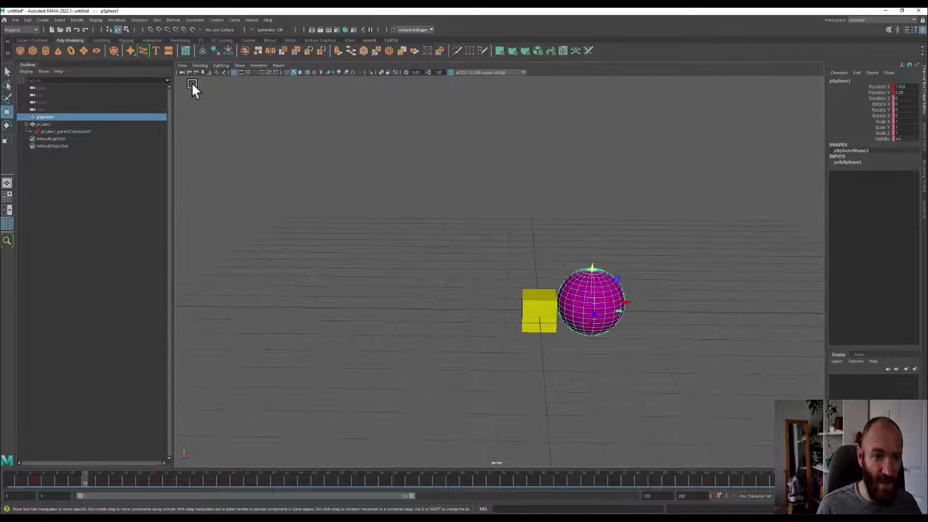
{"action": "double_click", "coordinate": [66, 117]}
{"action": "type", "text": "Mal"}
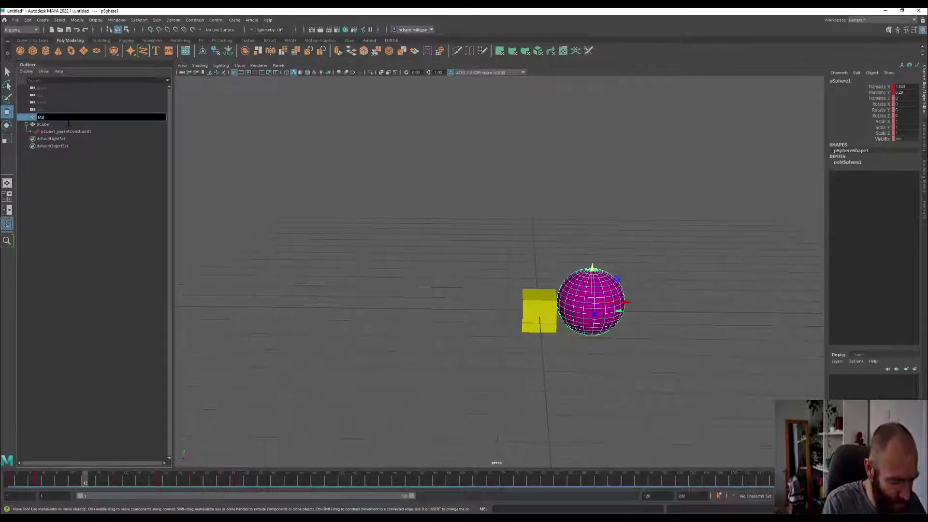
{"action": "type", "text": "ter"}
{"action": "key", "text": "Return"}
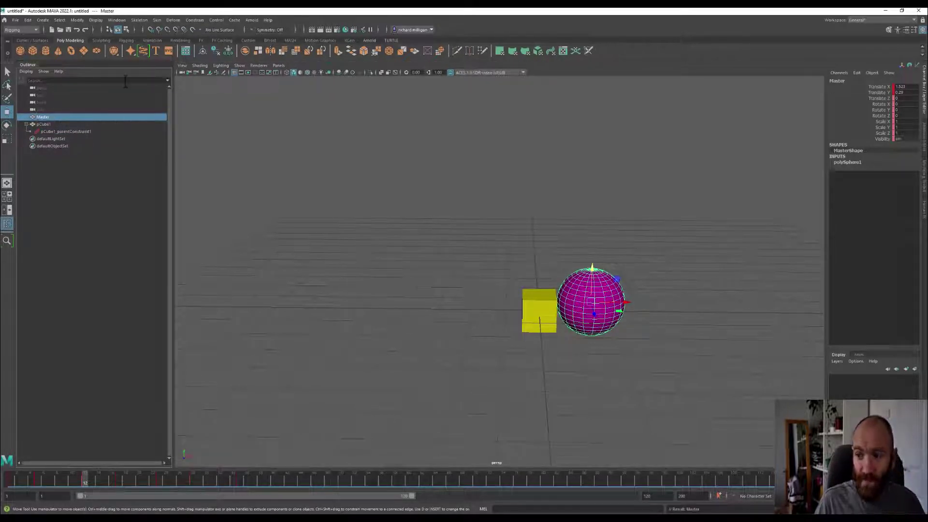
{"action": "left_click", "coordinate": [57, 132]}
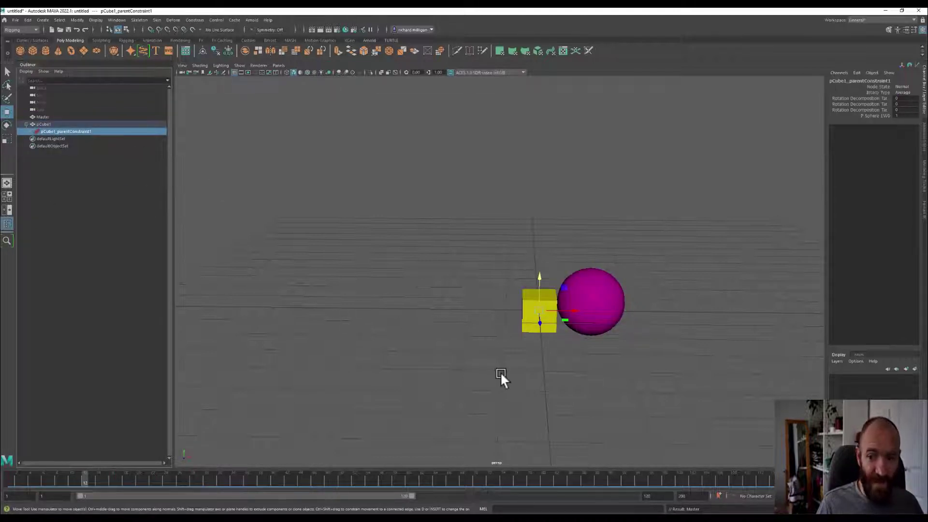
{"action": "left_click", "coordinate": [598, 299]}
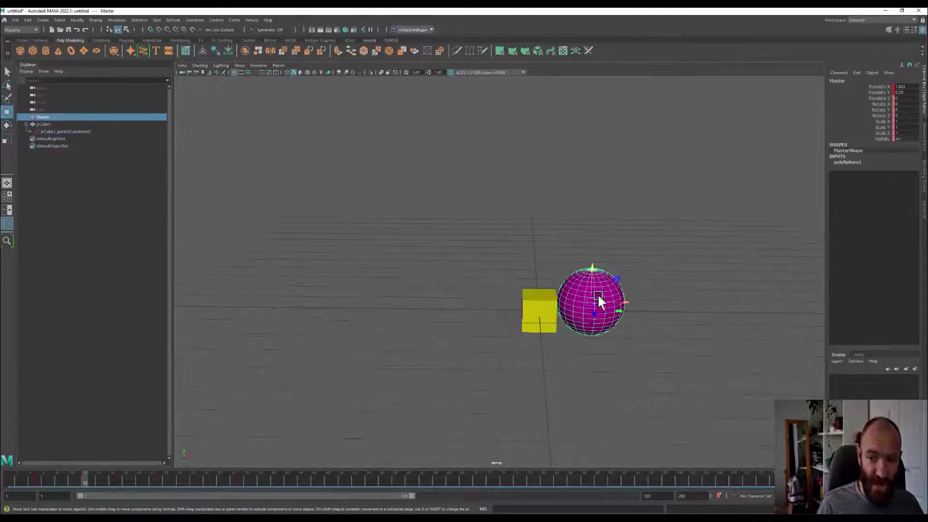
{"action": "left_click", "coordinate": [61, 131]}
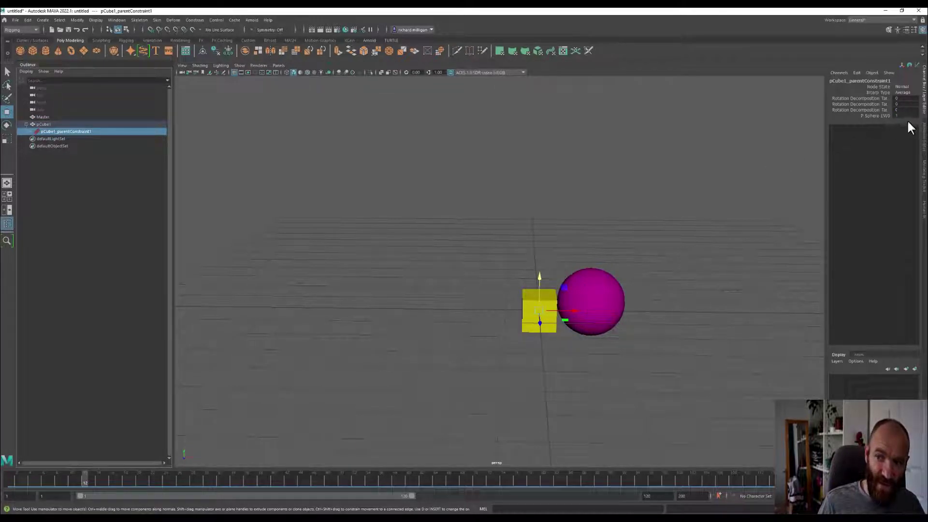
Step: Key the P Sphere 1W0 weight at 1 on frame 12 and at 0 on frame 11
{"action": "left_click", "coordinate": [874, 116]}
{"action": "right_click", "coordinate": [874, 115]}
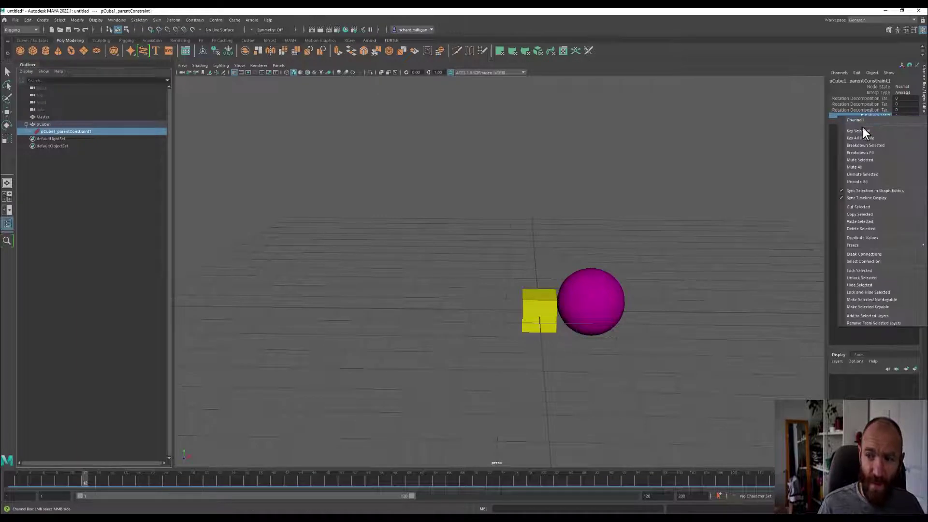
{"action": "left_click", "coordinate": [859, 129]}
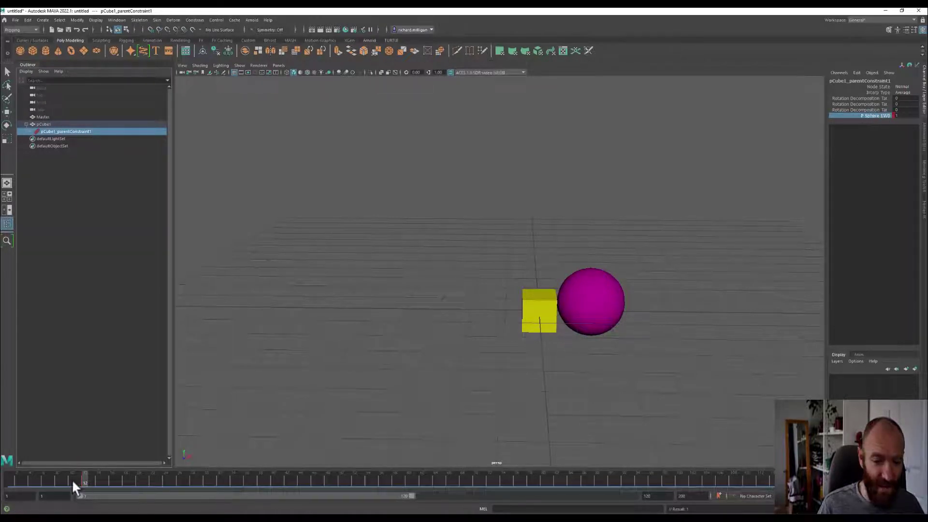
{"action": "left_click_drag", "start_coordinate": [81, 482], "coordinate": [72, 489]}
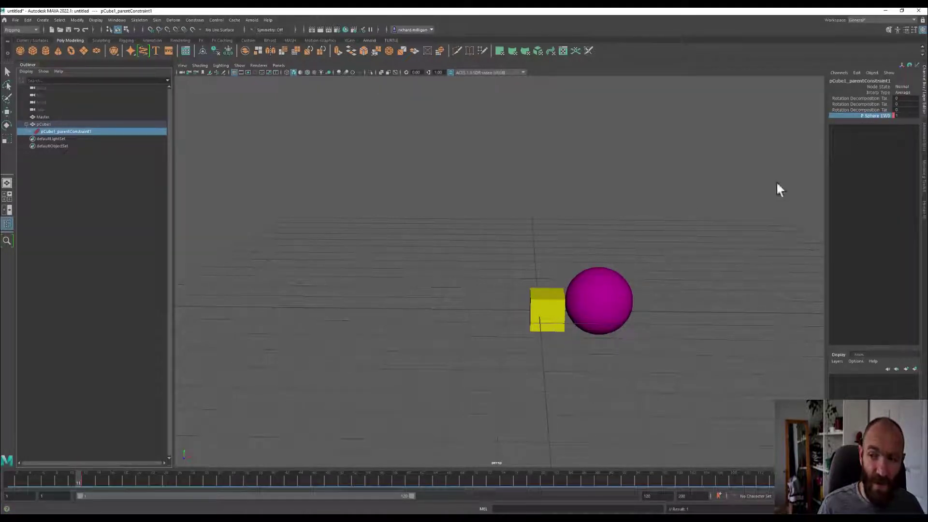
{"action": "double_click", "coordinate": [902, 116]}
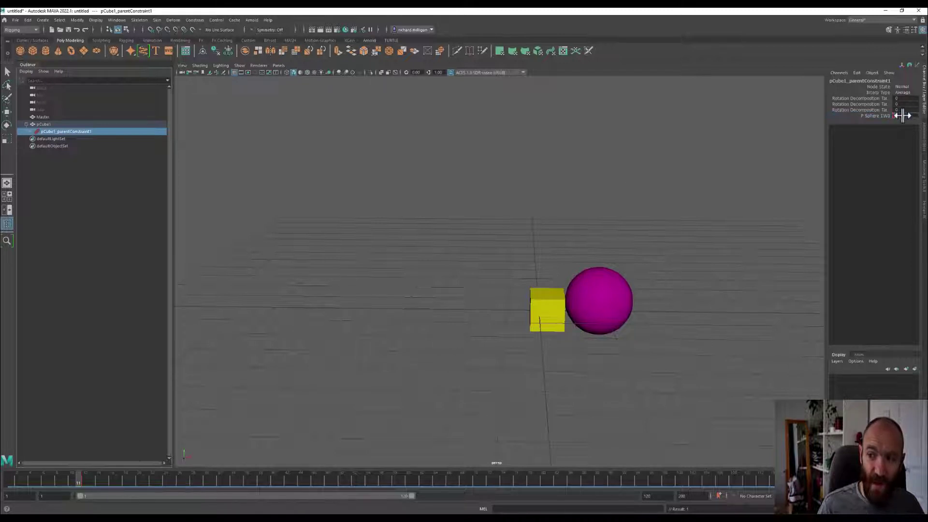
{"action": "type", "text": "0"}
{"action": "key", "text": "Return"}
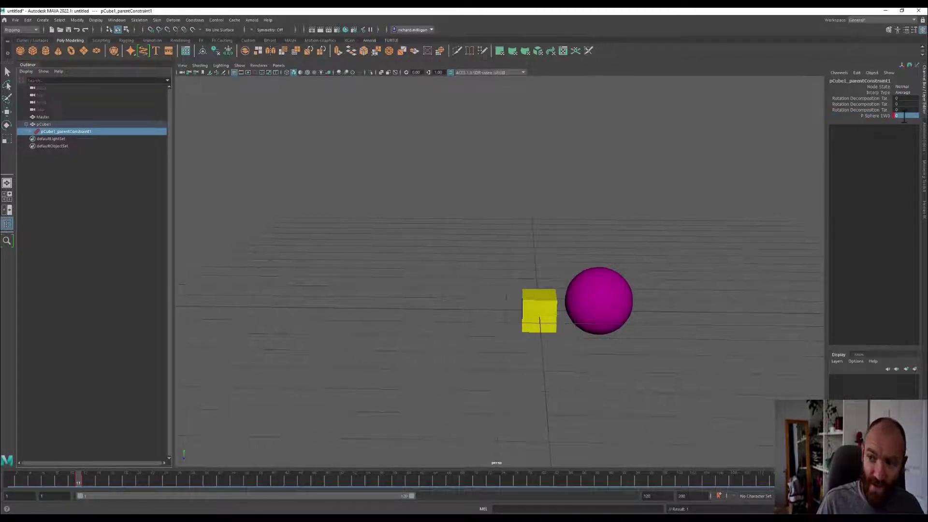
{"action": "right_click", "coordinate": [868, 116]}
{"action": "left_click", "coordinate": [849, 165]}
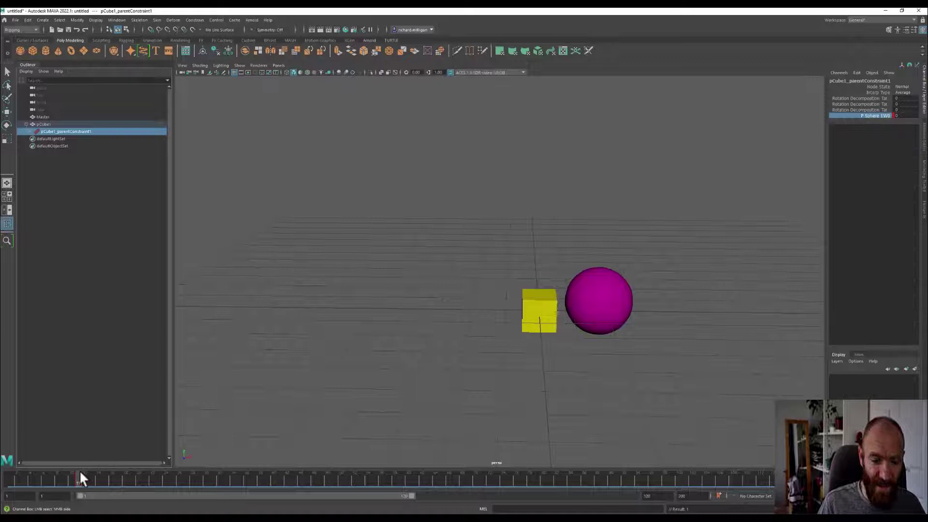
Step: Key the sphere weight at 1 on frame 22, then set it to 0 and key it on the next frame
{"action": "left_click_drag", "start_coordinate": [79, 474], "coordinate": [160, 490]}
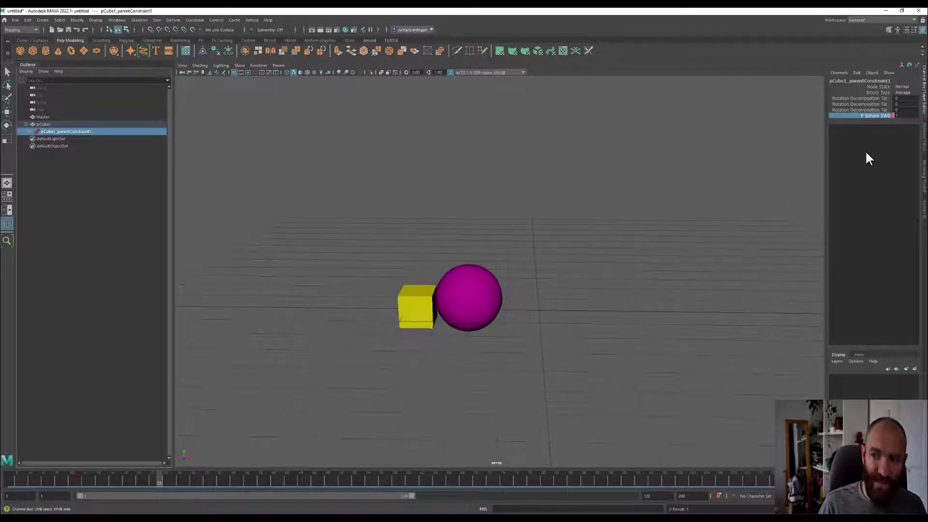
{"action": "right_click", "coordinate": [859, 122]}
{"action": "left_click", "coordinate": [858, 133]}
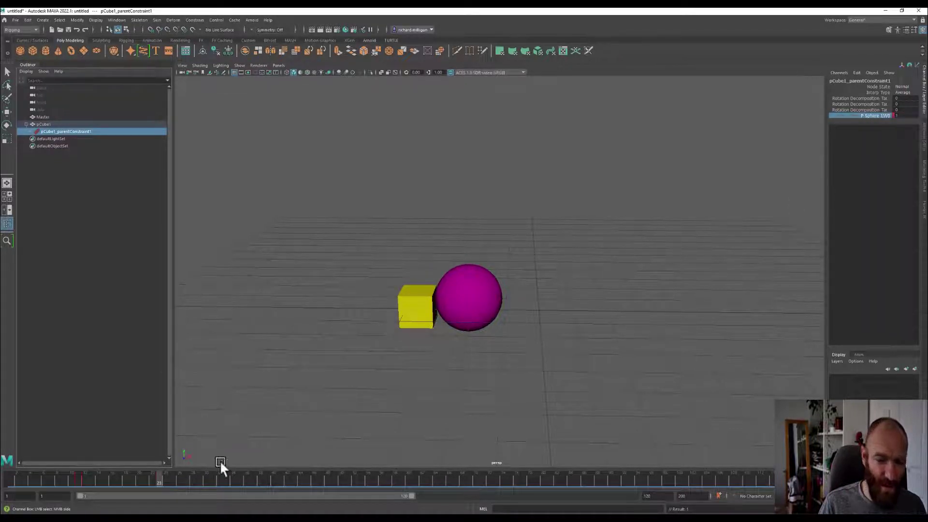
{"action": "left_click", "coordinate": [153, 477]}
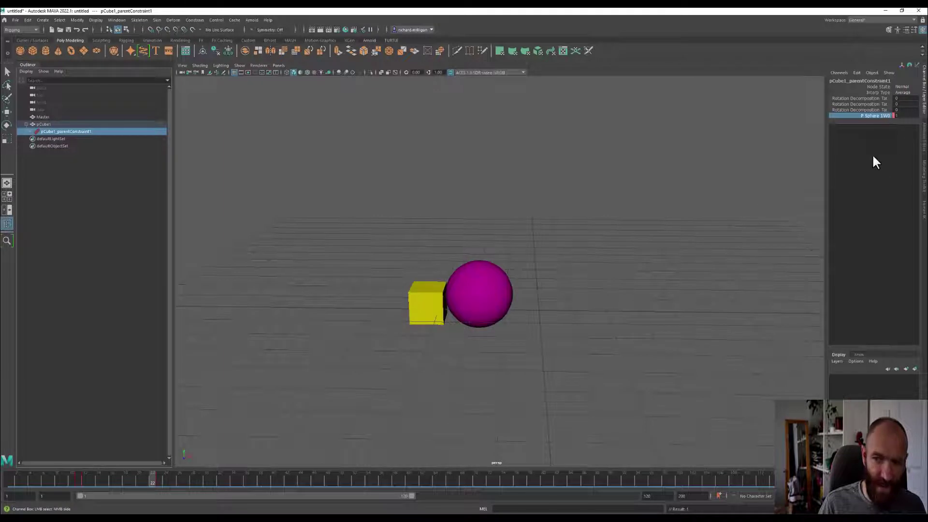
{"action": "right_click", "coordinate": [868, 115]}
{"action": "left_click", "coordinate": [869, 129]}
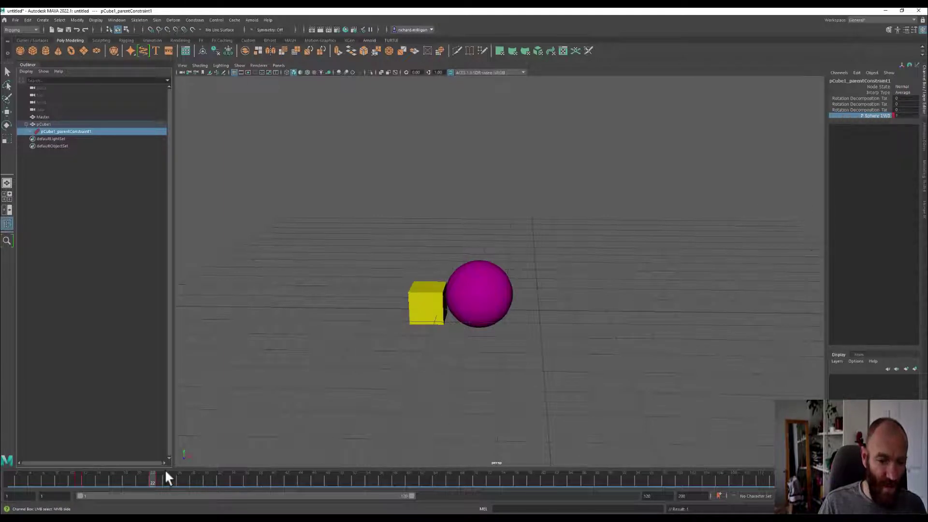
{"action": "mouse_move", "coordinate": [154, 481]}
{"action": "left_mouse_down"}
{"action": "mouse_move", "coordinate": [52, 481]}
{"action": "mouse_move", "coordinate": [161, 477]}
{"action": "left_mouse_up"}
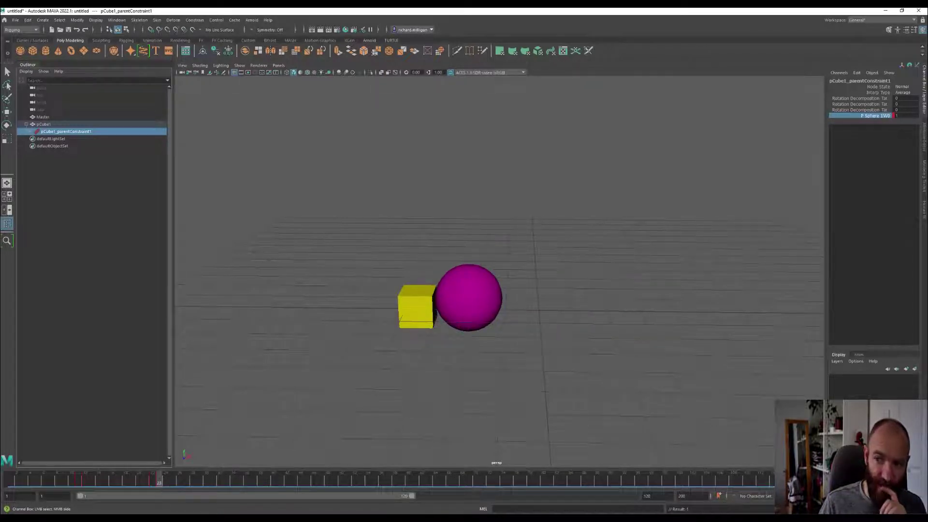
{"action": "double_click", "coordinate": [900, 115]}
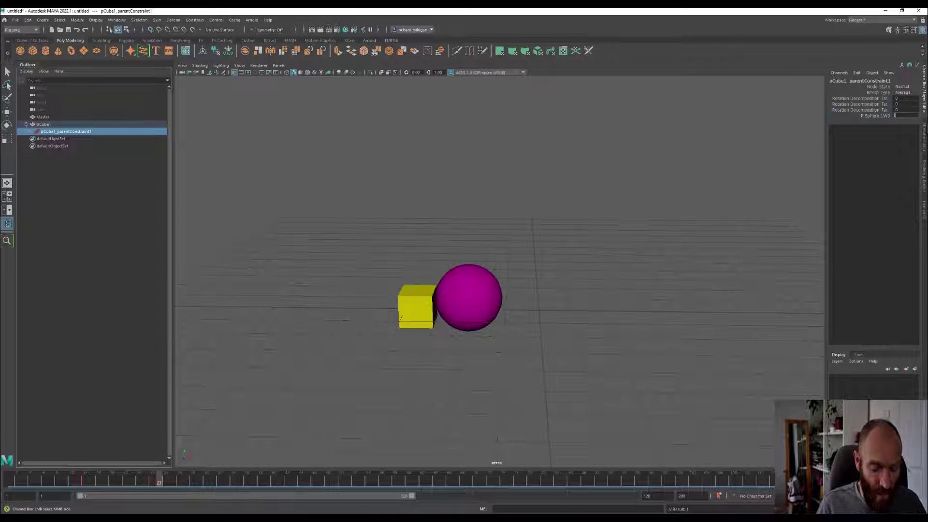
{"action": "type", "text": "0"}
{"action": "key", "text": "Return"}
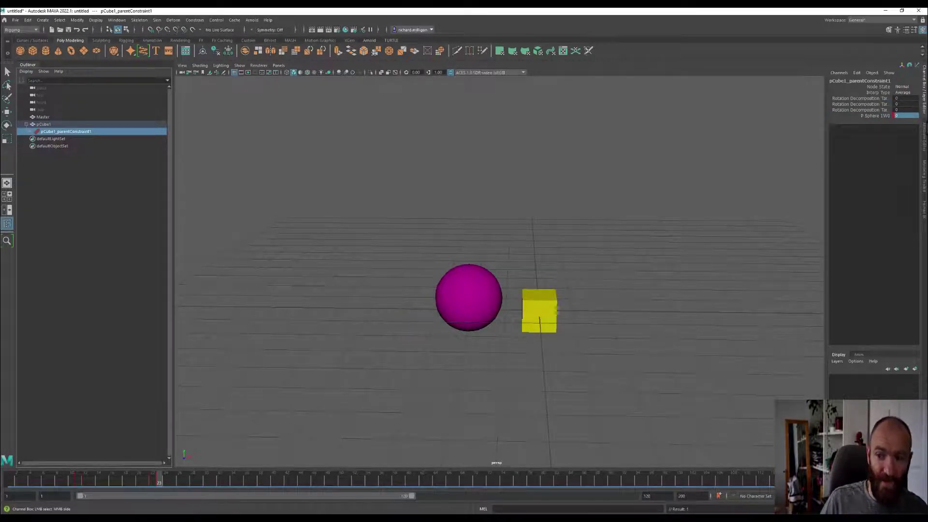
{"action": "right_click", "coordinate": [863, 116]}
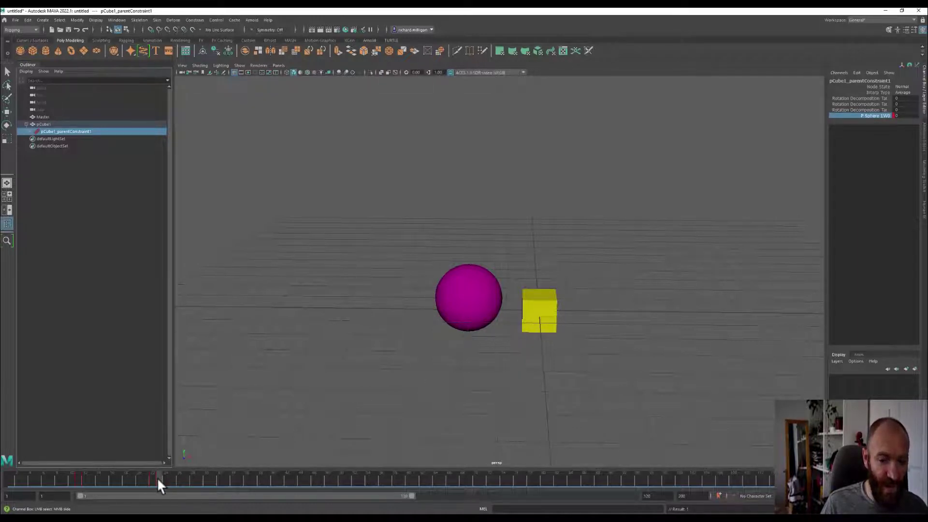
{"action": "left_click_drag", "start_coordinate": [157, 478], "coordinate": [166, 498]}
{"action": "left_click", "coordinate": [532, 306]}
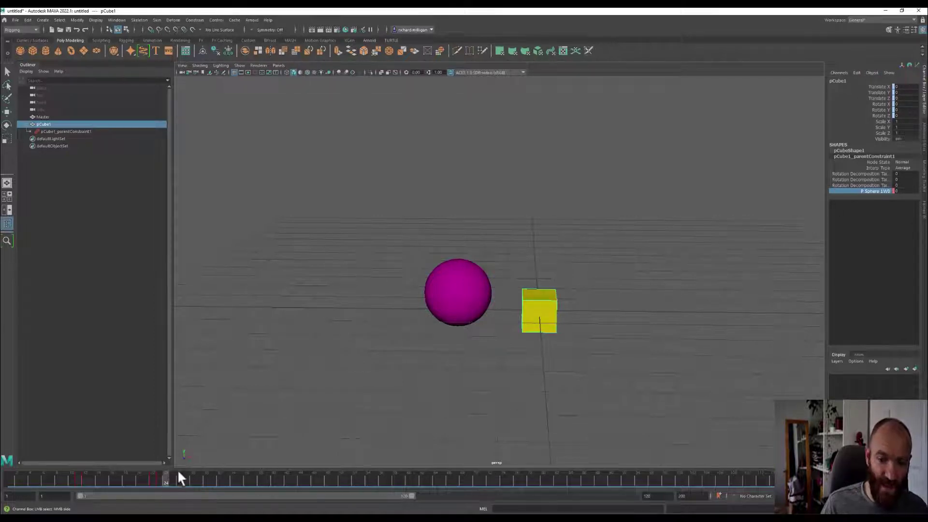
{"action": "mouse_move", "coordinate": [165, 478]}
{"action": "left_mouse_down"}
{"action": "mouse_move", "coordinate": [33, 495]}
{"action": "mouse_move", "coordinate": [157, 491]}
{"action": "left_mouse_up"}
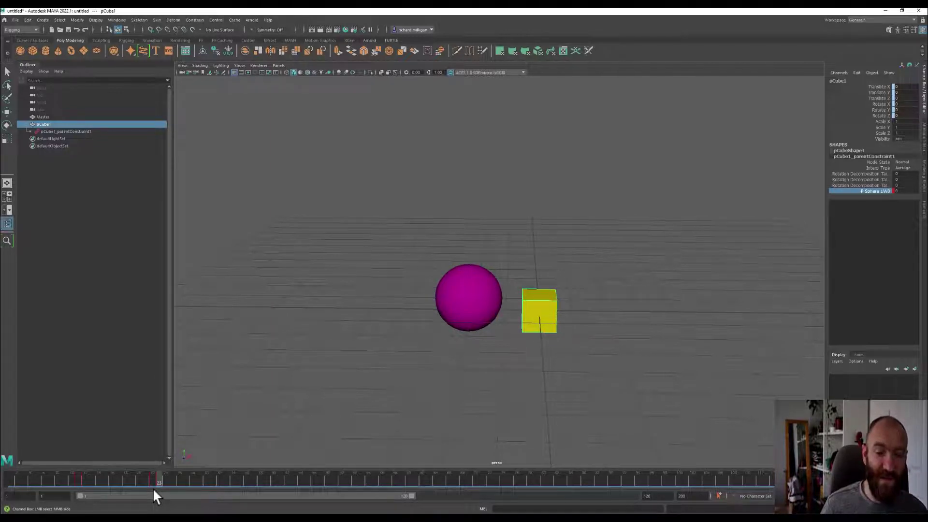
{"action": "left_click_drag", "start_coordinate": [157, 484], "coordinate": [78, 483]}
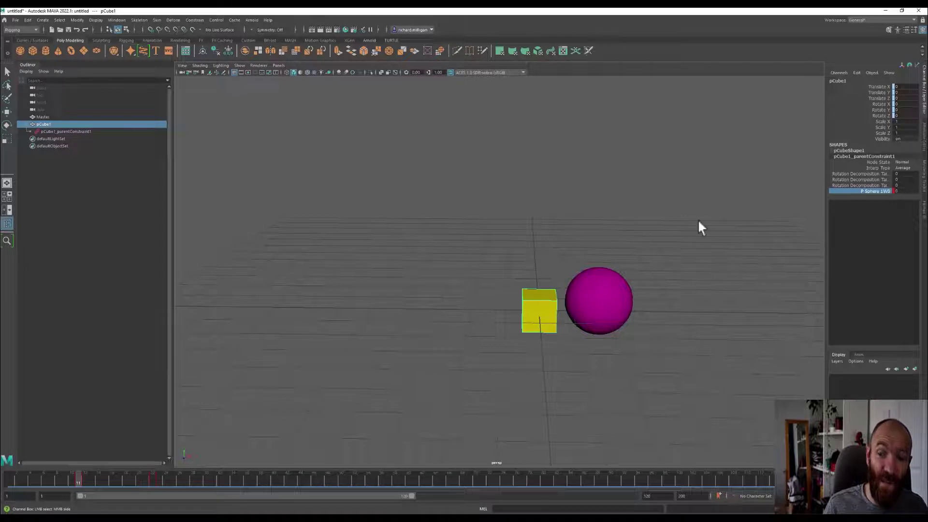
Step: At frame 12, key pCube1 with S and select its new Blend Parent 1 channel
{"action": "left_click", "coordinate": [84, 481]}
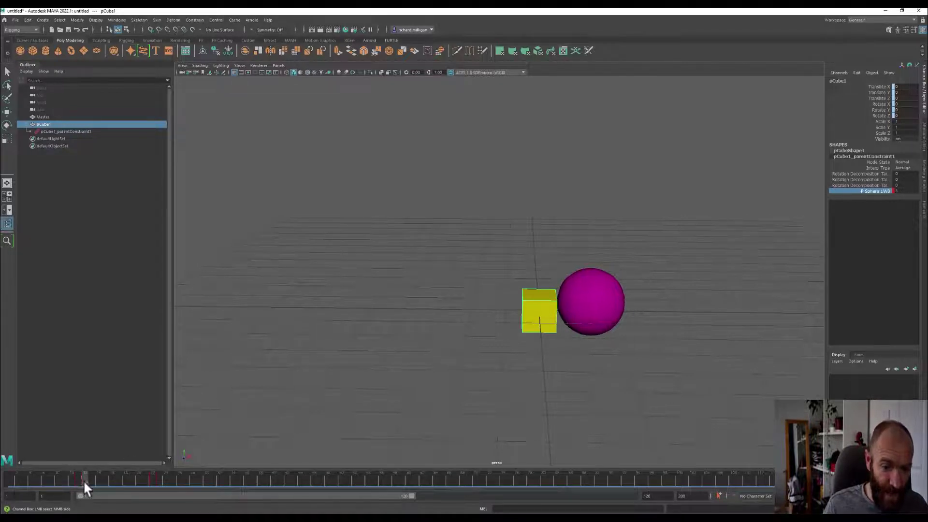
{"action": "left_click", "coordinate": [506, 359]}
{"action": "left_click", "coordinate": [539, 313]}
{"action": "key", "text": "w"}
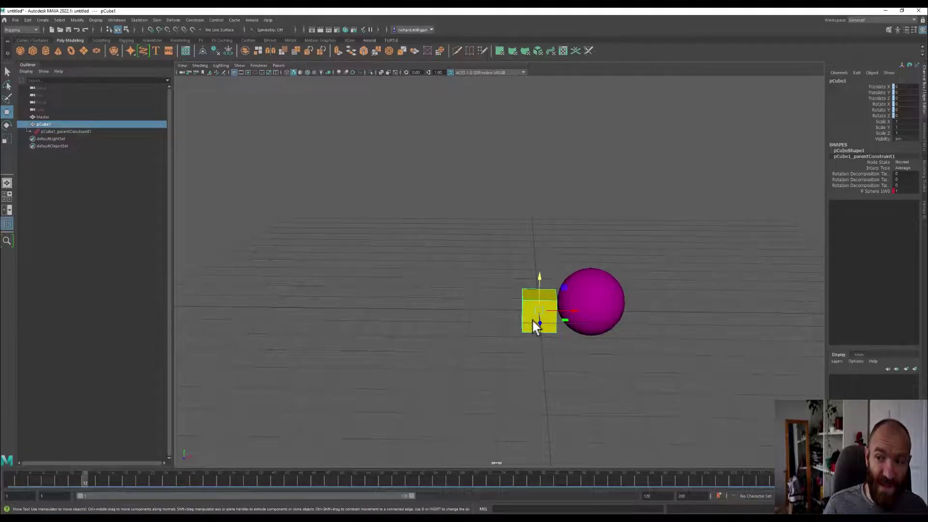
{"action": "key", "text": "s"}
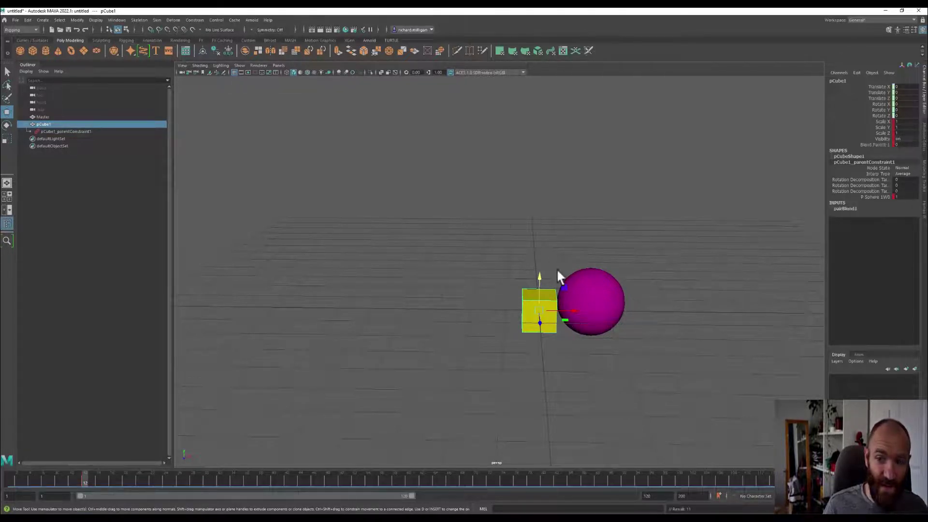
{"action": "left_click", "coordinate": [879, 144]}
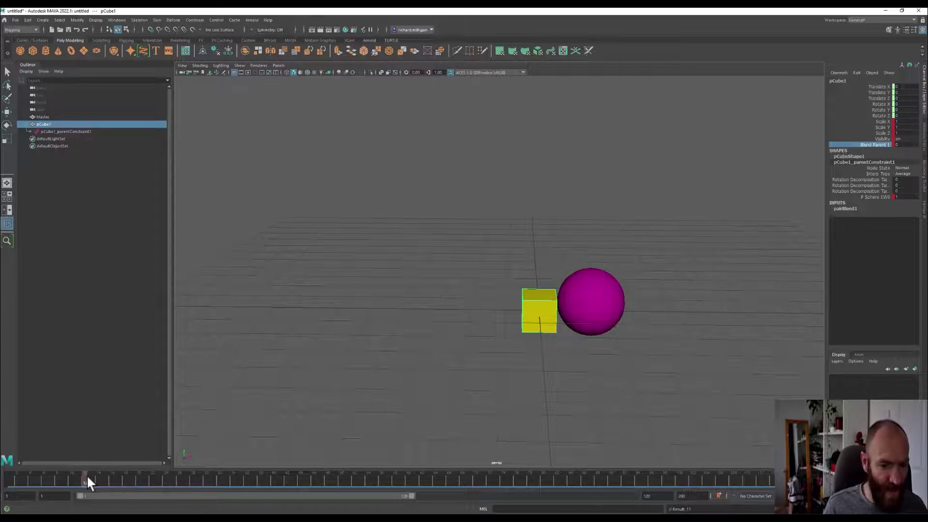
Step: At frame 11, set the cube's Blend Parent 1 value to 1
{"action": "mouse_move", "coordinate": [87, 478]}
{"action": "left_mouse_down"}
{"action": "mouse_move", "coordinate": [68, 481]}
{"action": "mouse_move", "coordinate": [91, 486]}
{"action": "left_mouse_up"}
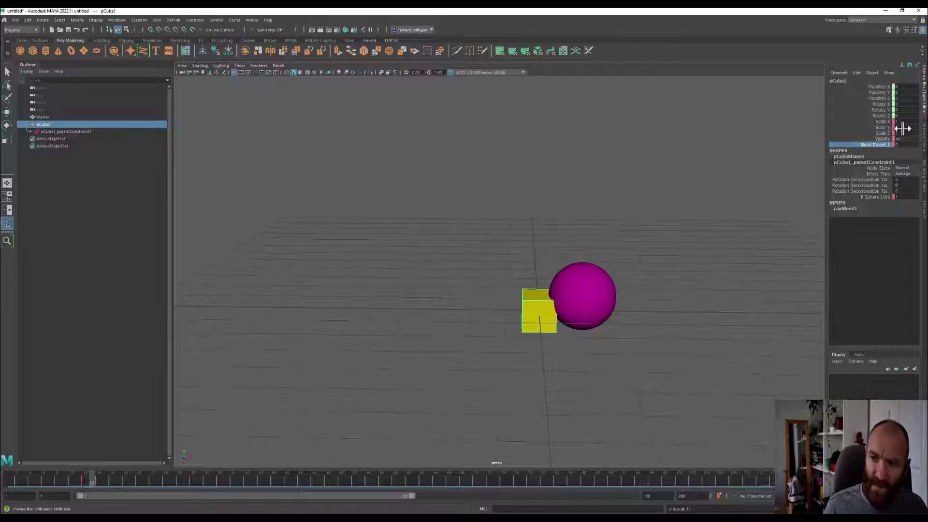
{"action": "double_click", "coordinate": [905, 144]}
{"action": "type", "text": "1"}
{"action": "key", "text": "Return"}
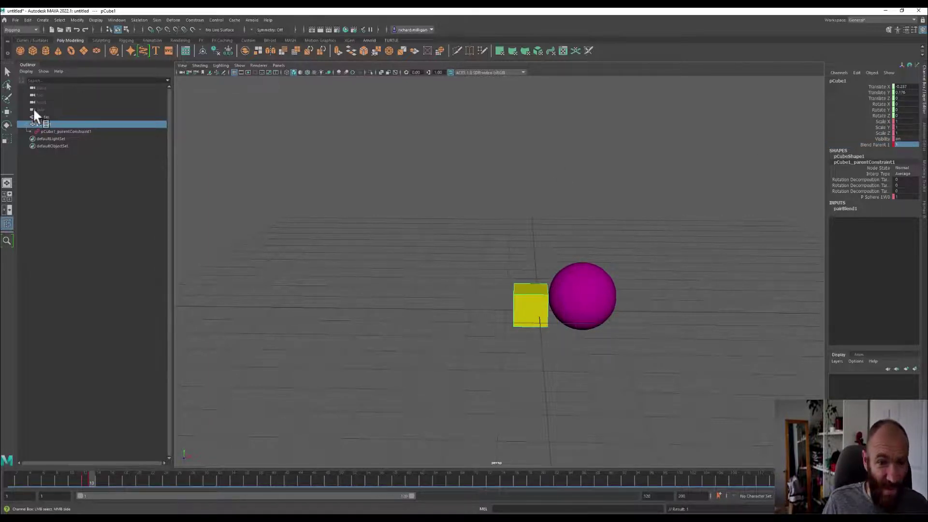
Step: Select pCube1, delete its keys in frames 10–16, and scrub to check it follows the sphere
{"action": "left_click", "coordinate": [55, 132]}
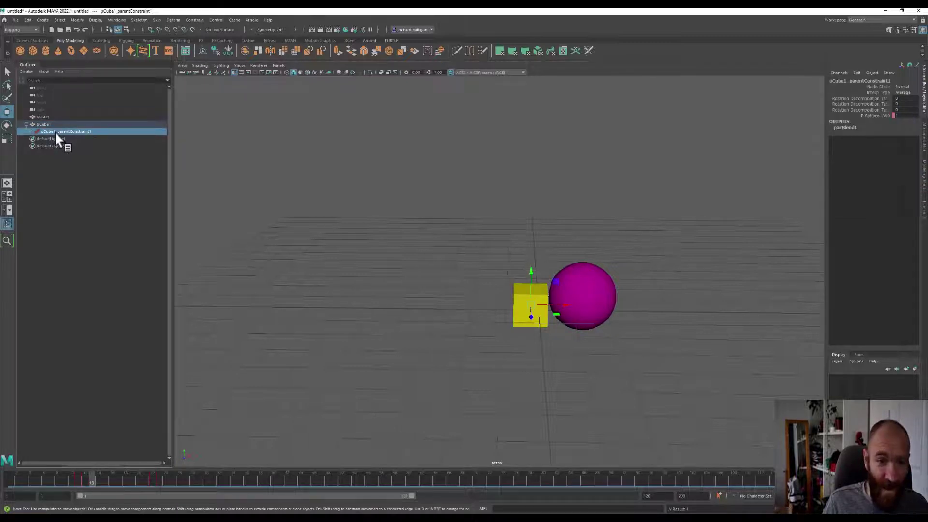
{"action": "left_click", "coordinate": [518, 298]}
{"action": "left_click_drag", "start_coordinate": [70, 479], "coordinate": [105, 478], "text": "shift"}
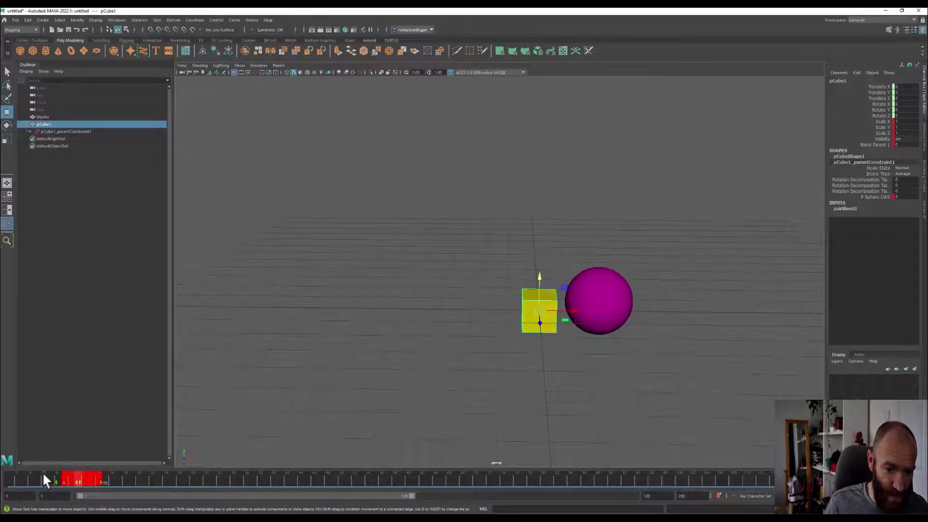
{"action": "left_click", "coordinate": [70, 479]}
{"action": "left_click_drag", "start_coordinate": [71, 477], "coordinate": [22, 489]}
{"action": "left_click_drag", "start_coordinate": [79, 491], "coordinate": [153, 497]}
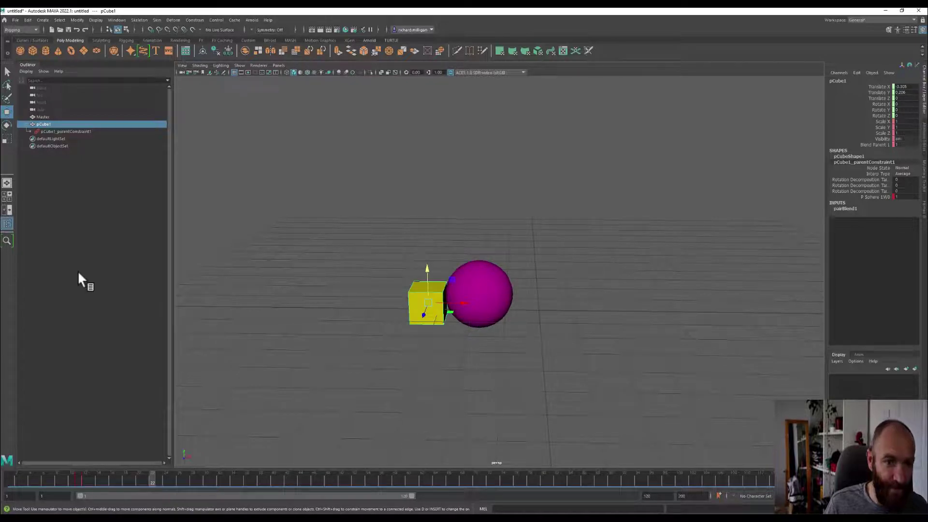
Step: Key Blend Parent 1 at frames 21 and 22, trying values 1 and 0 around frame 22
{"action": "right_click", "coordinate": [870, 144]}
{"action": "left_click", "coordinate": [874, 163]}
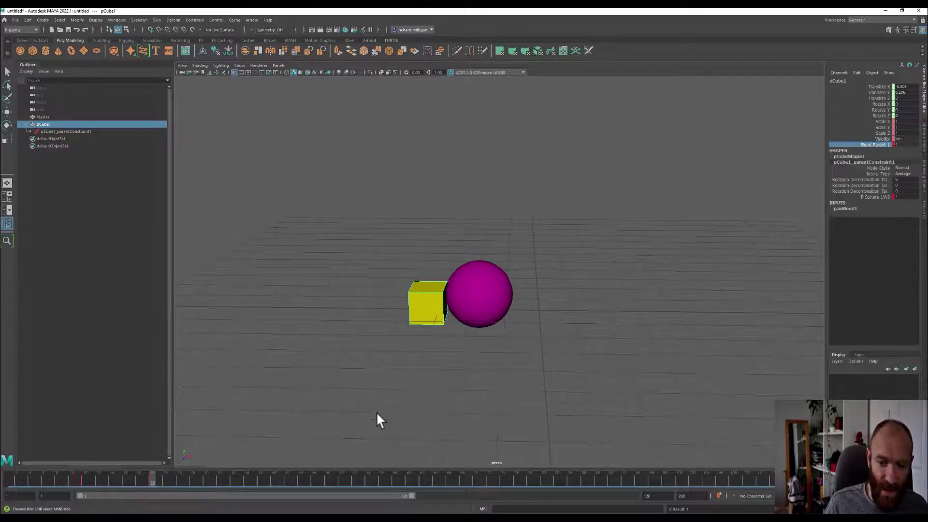
{"action": "left_click", "coordinate": [148, 482]}
{"action": "right_click", "coordinate": [868, 144]}
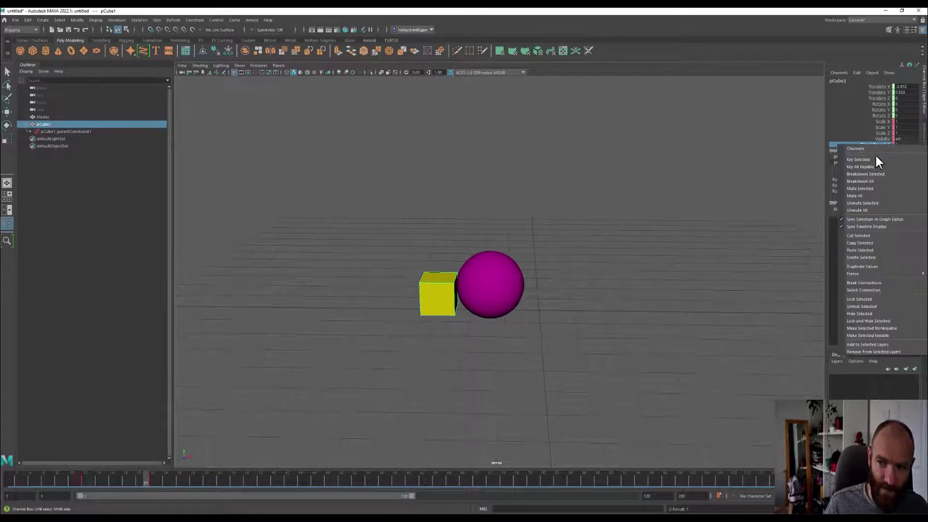
{"action": "left_click", "coordinate": [869, 163]}
{"action": "mouse_move", "coordinate": [145, 479]}
{"action": "left_mouse_down"}
{"action": "mouse_move", "coordinate": [12, 479]}
{"action": "mouse_move", "coordinate": [148, 495]}
{"action": "left_mouse_up"}
{"action": "key", "text": "alt+period"}
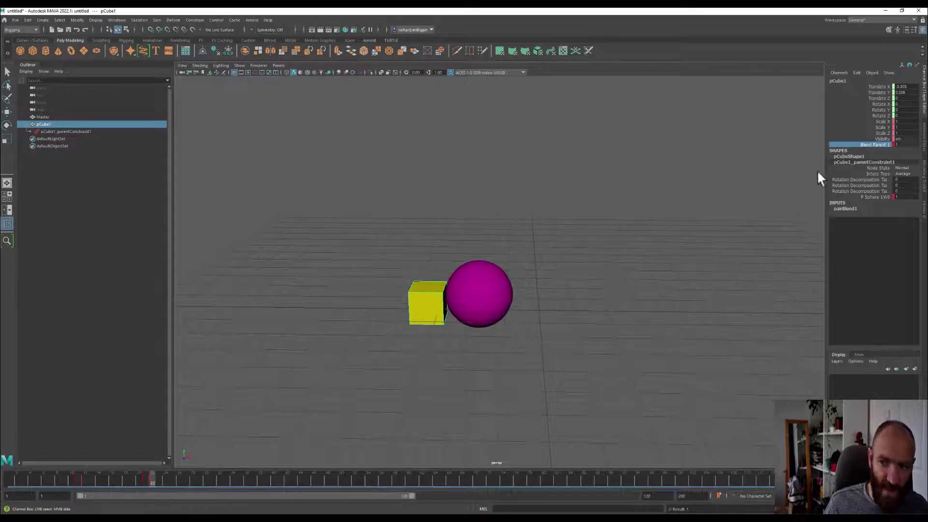
{"action": "mouse_move", "coordinate": [666, 338]}
{"action": "middle_mouse_down"}
{"action": "mouse_move", "coordinate": [677, 338]}
{"action": "mouse_move", "coordinate": [667, 335]}
{"action": "middle_mouse_up"}
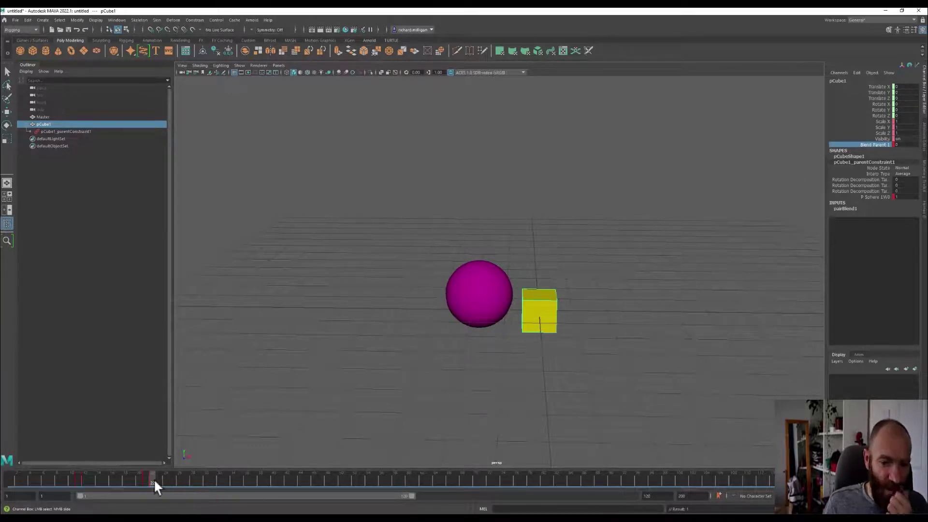
{"action": "mouse_move", "coordinate": [150, 481]}
{"action": "left_mouse_down"}
{"action": "mouse_move", "coordinate": [30, 481]}
{"action": "mouse_move", "coordinate": [152, 486]}
{"action": "left_mouse_up"}
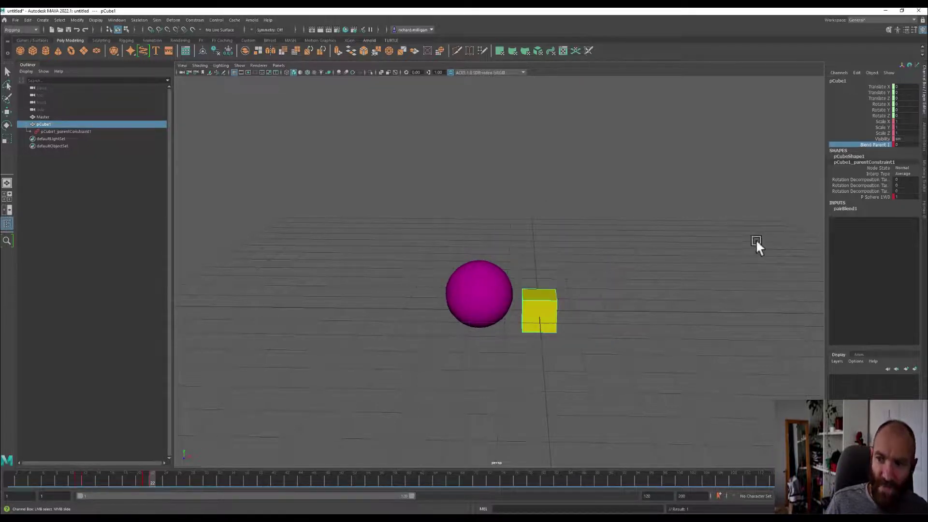
{"action": "middle_click_drag", "start_coordinate": [637, 321], "coordinate": [646, 326]}
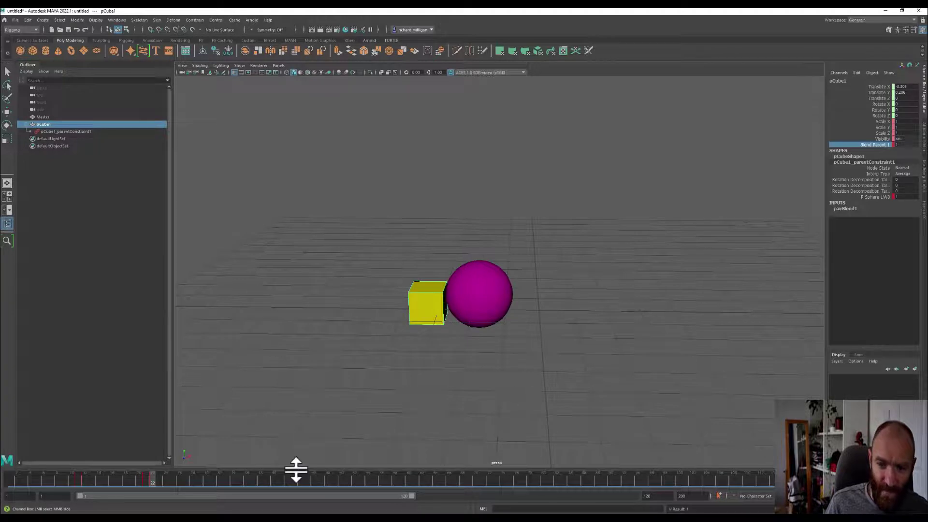
{"action": "mouse_move", "coordinate": [154, 481]}
{"action": "left_mouse_down"}
{"action": "mouse_move", "coordinate": [164, 483]}
{"action": "mouse_move", "coordinate": [144, 483]}
{"action": "mouse_move", "coordinate": [151, 485]}
{"action": "left_mouse_up"}
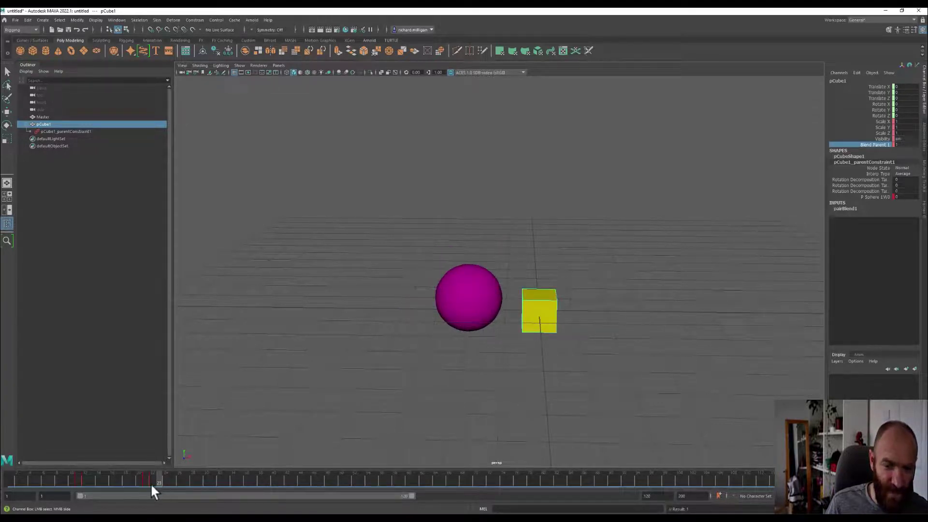
Step: Select pCube1 and clear the trial keys in frames 20–25, then scrub to check
{"action": "key", "text": "w"}
{"action": "left_click", "coordinate": [77, 131]}
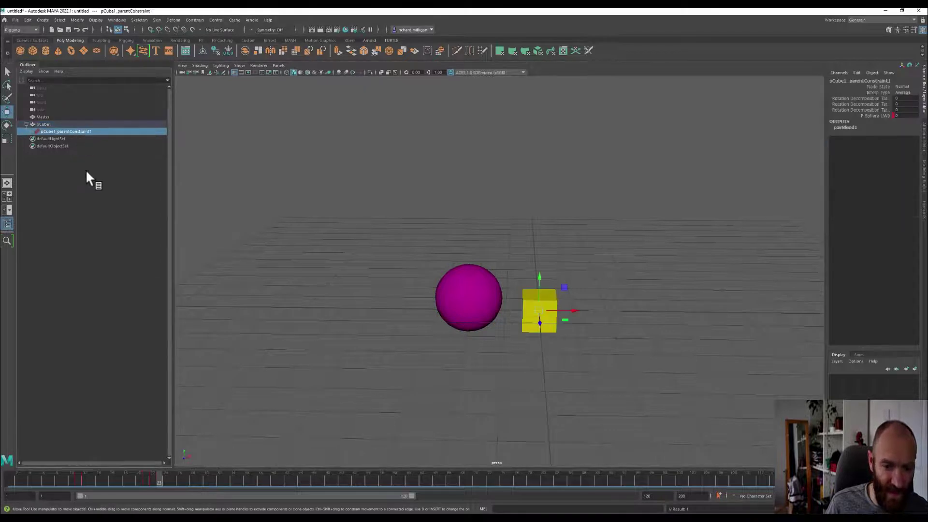
{"action": "left_click", "coordinate": [528, 297]}
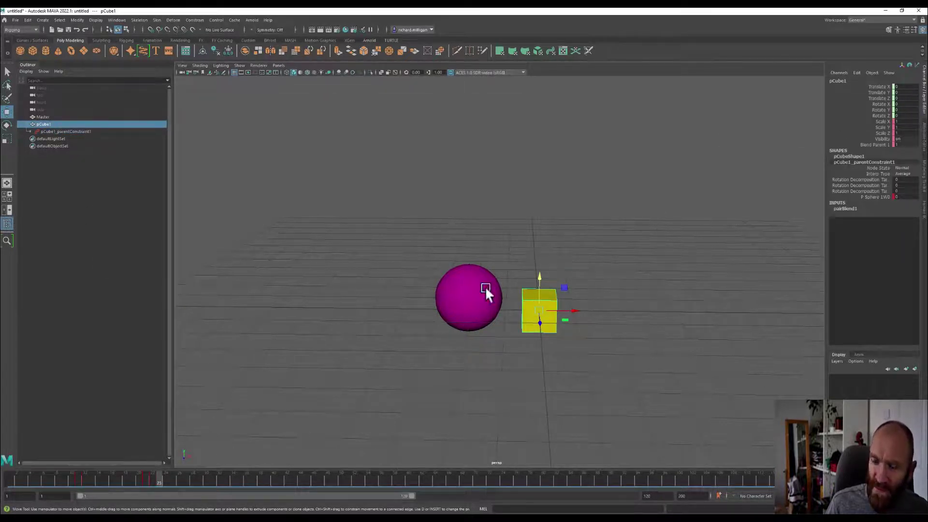
{"action": "left_click_drag", "start_coordinate": [141, 487], "coordinate": [168, 480], "text": "shift"}
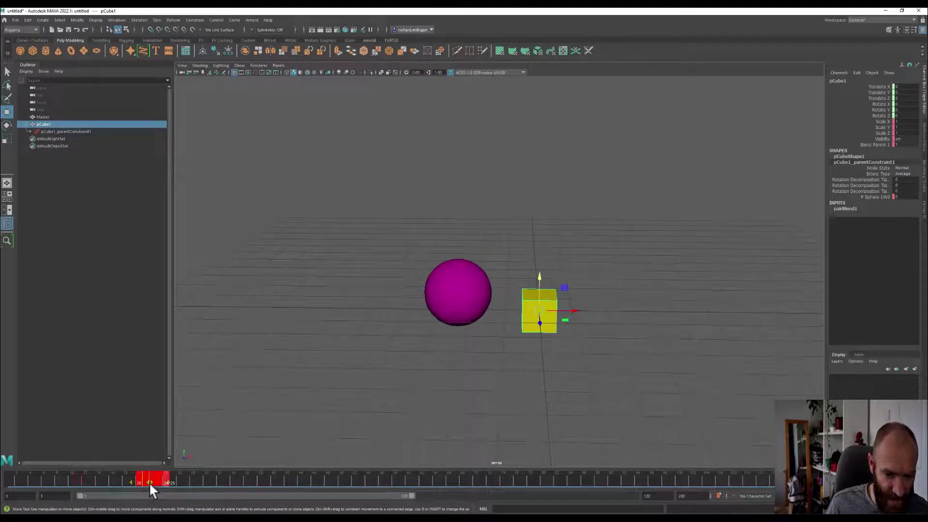
{"action": "mouse_move", "coordinate": [155, 481]}
{"action": "left_mouse_down"}
{"action": "mouse_move", "coordinate": [58, 483]}
{"action": "mouse_move", "coordinate": [161, 483]}
{"action": "left_mouse_up"}
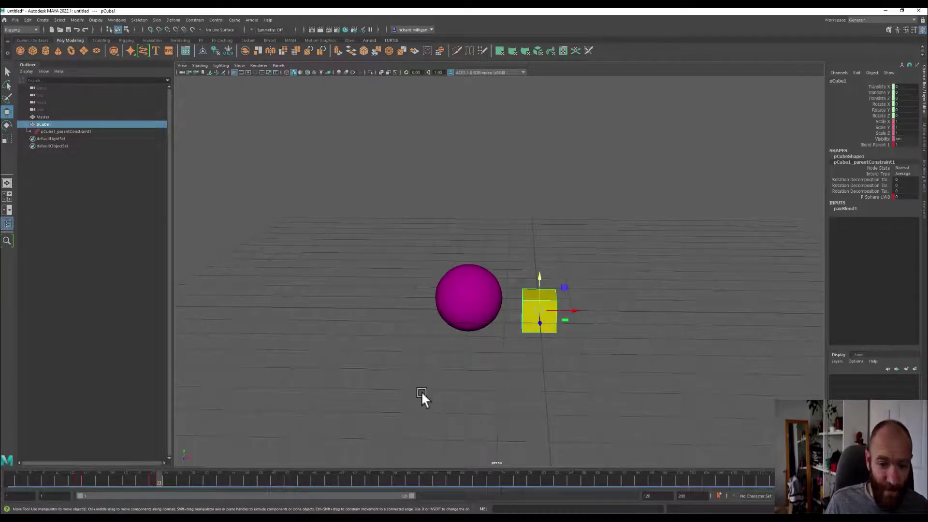
Step: Set P Sphere 1W0 to 1 in the Channel Box and watch the cube follow the sphere
{"action": "left_click", "coordinate": [870, 145]}
{"action": "mouse_move", "coordinate": [168, 482]}
{"action": "left_mouse_down"}
{"action": "mouse_move", "coordinate": [120, 483]}
{"action": "mouse_move", "coordinate": [158, 483]}
{"action": "left_mouse_up"}
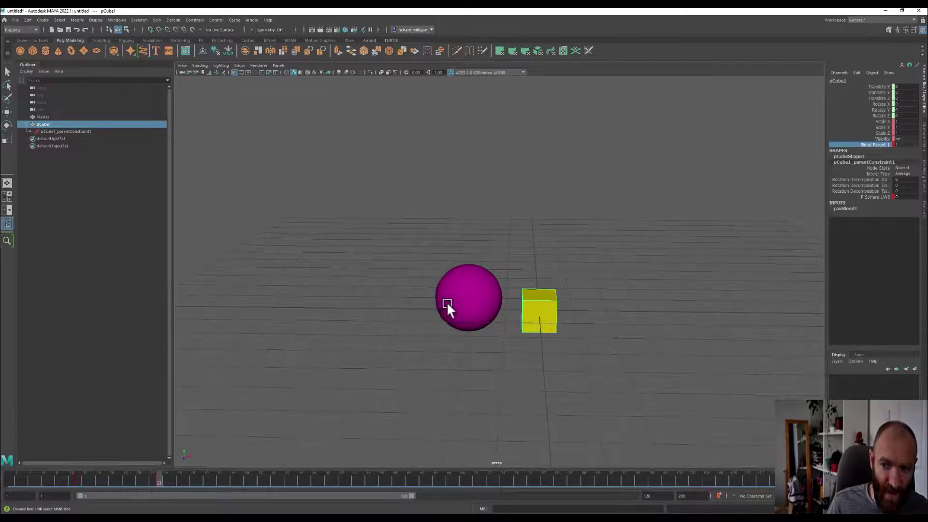
{"action": "middle_click_drag", "start_coordinate": [706, 261], "coordinate": [805, 264]}
{"action": "left_click", "coordinate": [846, 196]}
{"action": "left_click", "coordinate": [851, 144]}
{"action": "left_click", "coordinate": [852, 196]}
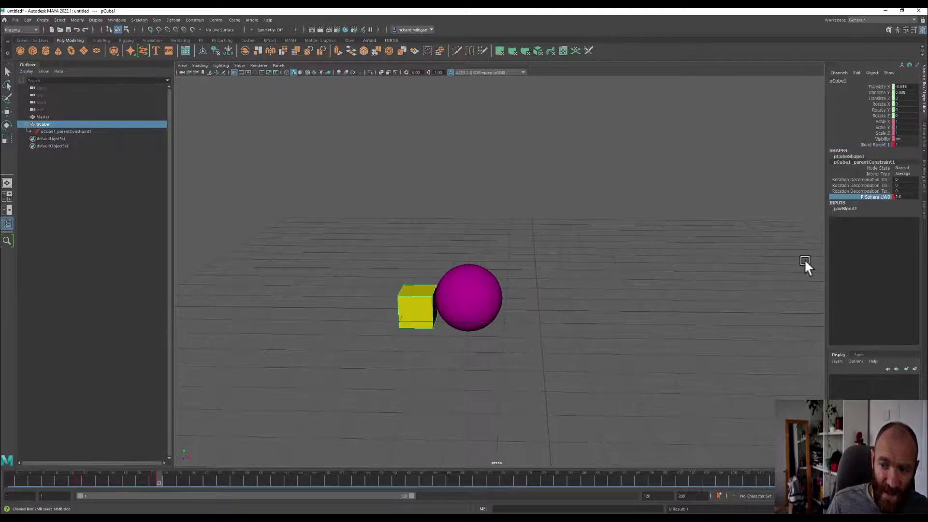
{"action": "double_click", "coordinate": [907, 196]}
{"action": "type", "text": "1"}
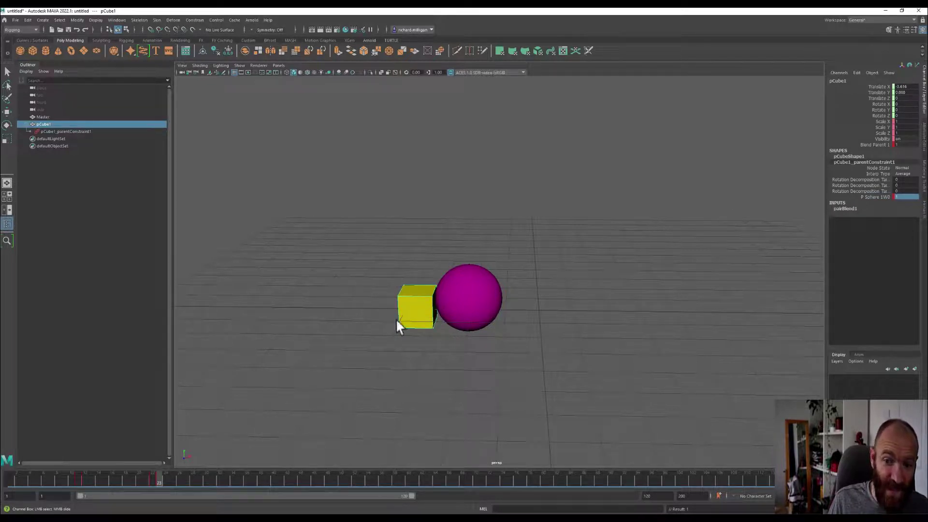
{"action": "left_click", "coordinate": [153, 479]}
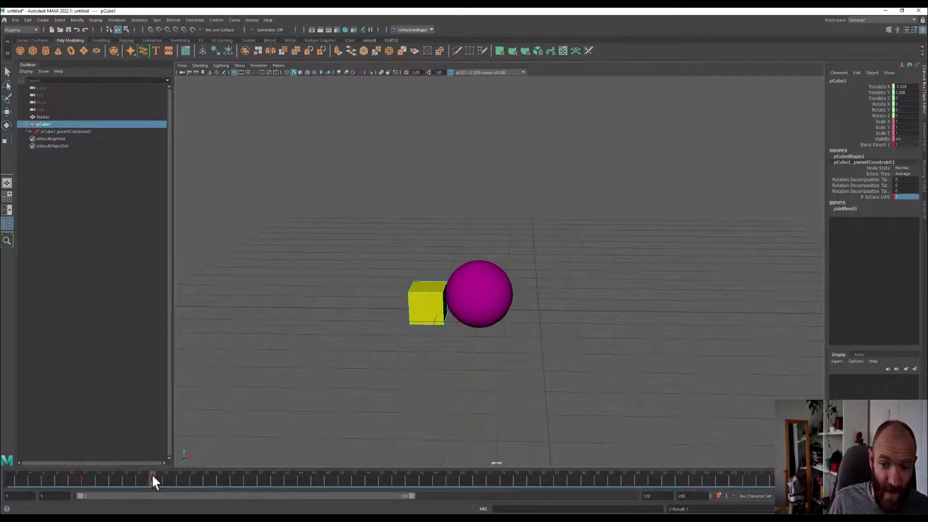
{"action": "mouse_move", "coordinate": [153, 477]}
{"action": "left_mouse_down"}
{"action": "mouse_move", "coordinate": [81, 480]}
{"action": "mouse_move", "coordinate": [172, 481]}
{"action": "mouse_move", "coordinate": [157, 483]}
{"action": "left_mouse_up"}
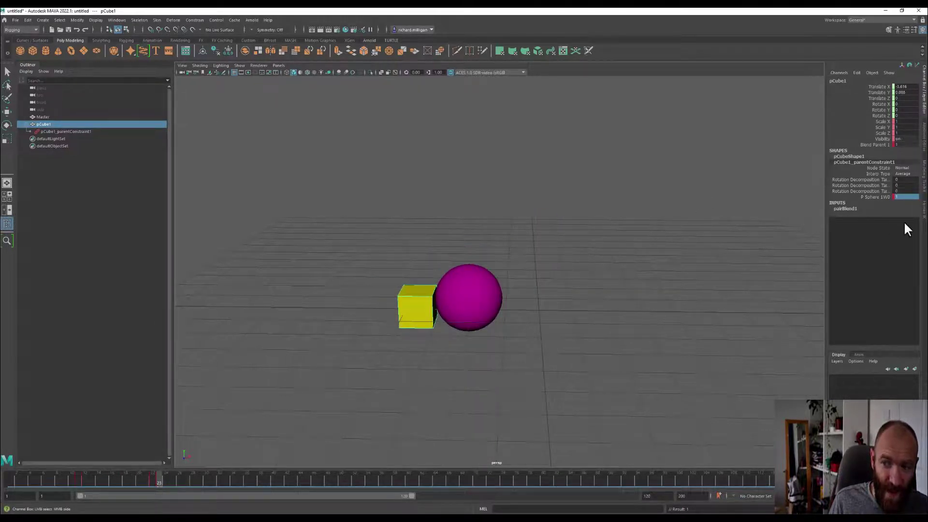
Step: Key all of the cube's channels with S at frame 22, then check the release at frame 23
{"action": "left_click", "coordinate": [900, 145]}
{"action": "middle_click_drag", "start_coordinate": [901, 144], "coordinate": [898, 145]}
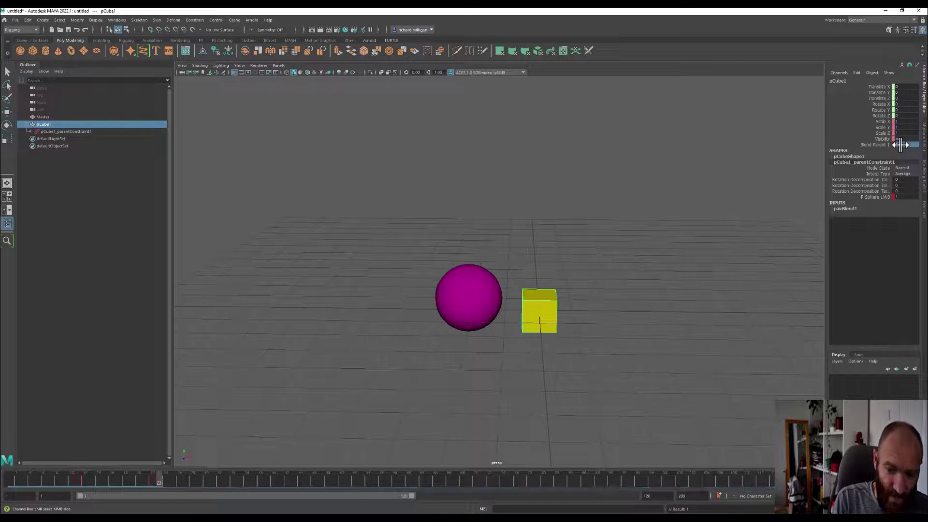
{"action": "left_click", "coordinate": [912, 196]}
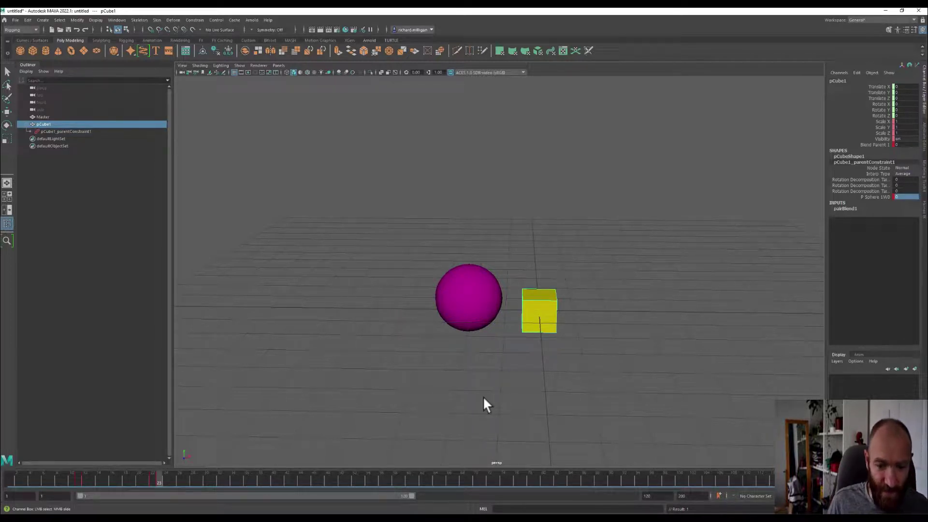
{"action": "left_click", "coordinate": [153, 477]}
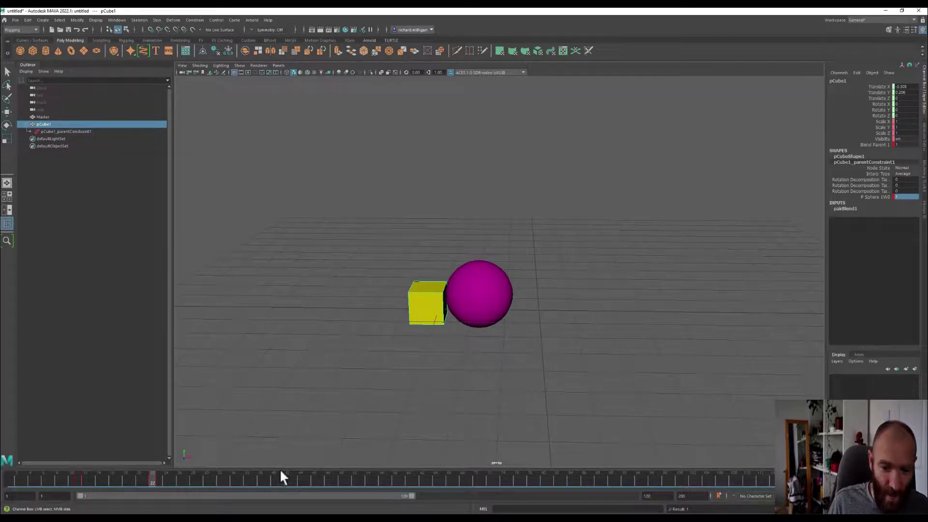
{"action": "left_click", "coordinate": [157, 481]}
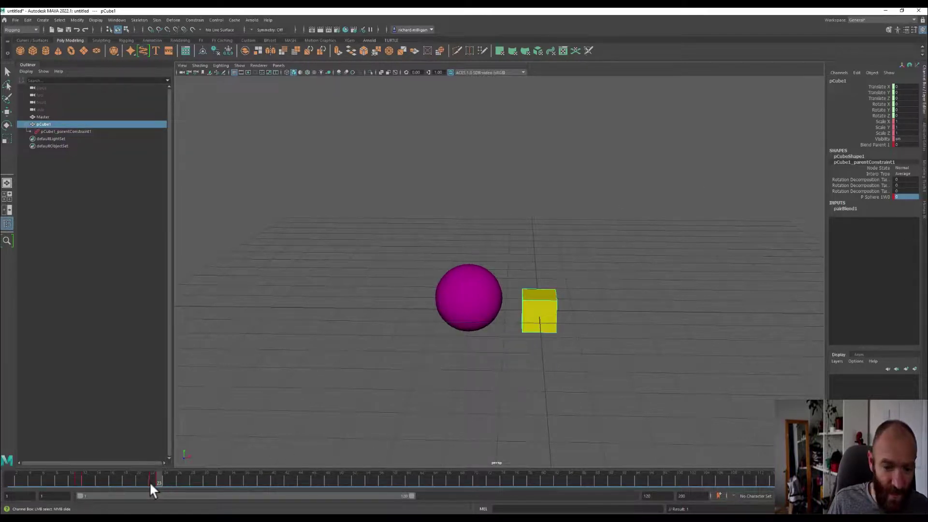
{"action": "left_click", "coordinate": [153, 482]}
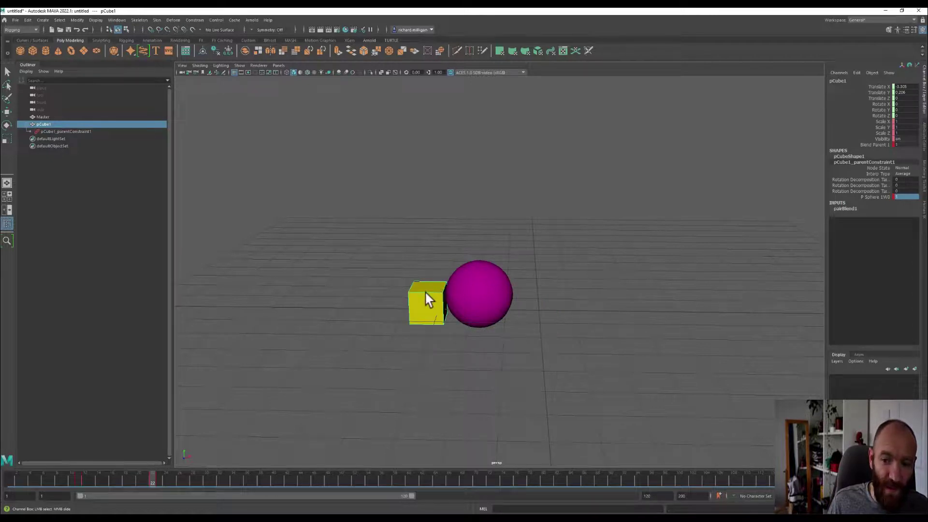
{"action": "key", "text": "w"}
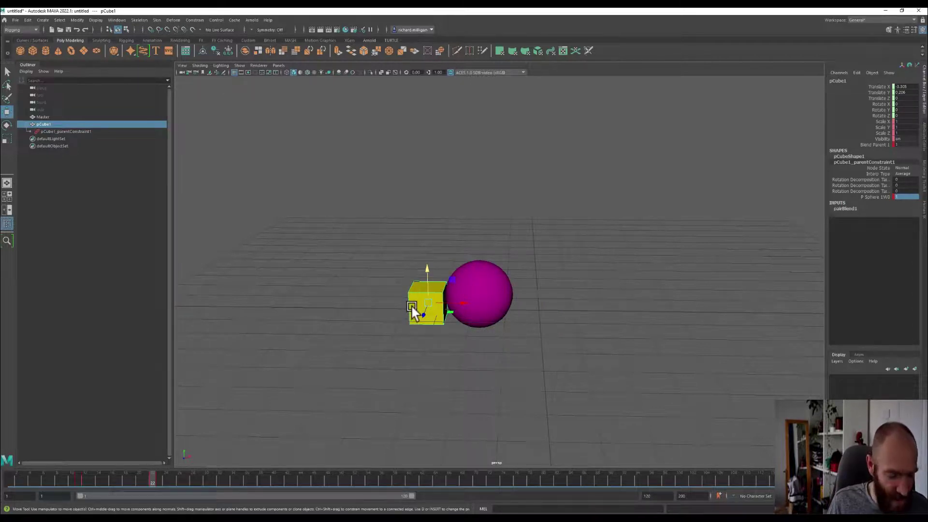
{"action": "key", "text": "s"}
{"action": "left_click", "coordinate": [158, 480]}
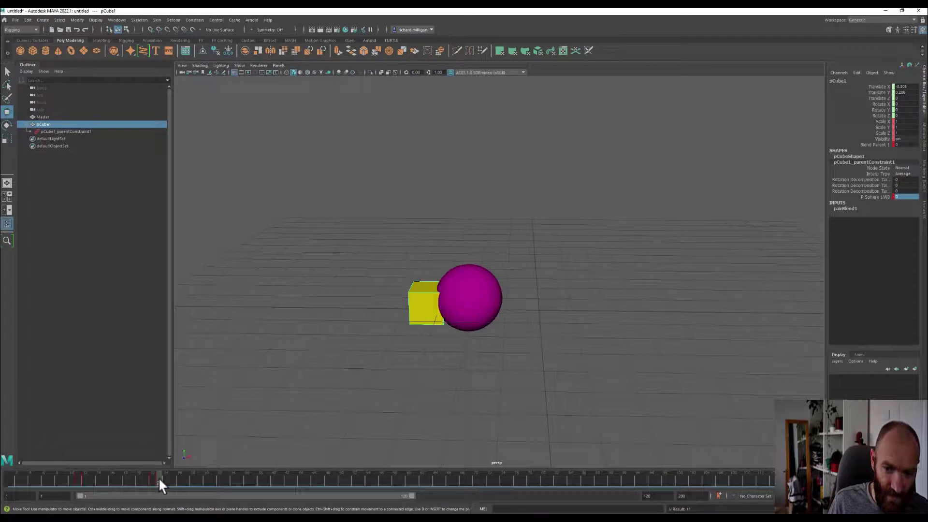
Step: Scrub frames 1 to 22, step to 23, then on to about 35, checking the cube stays put
{"action": "left_click_drag", "start_coordinate": [161, 478], "coordinate": [9, 468]}
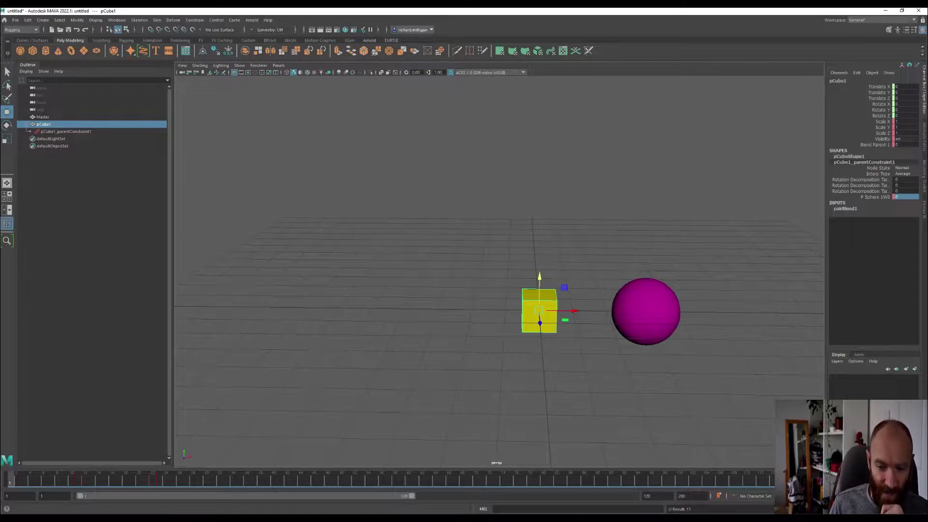
{"action": "left_click_drag", "start_coordinate": [77, 478], "coordinate": [157, 479]}
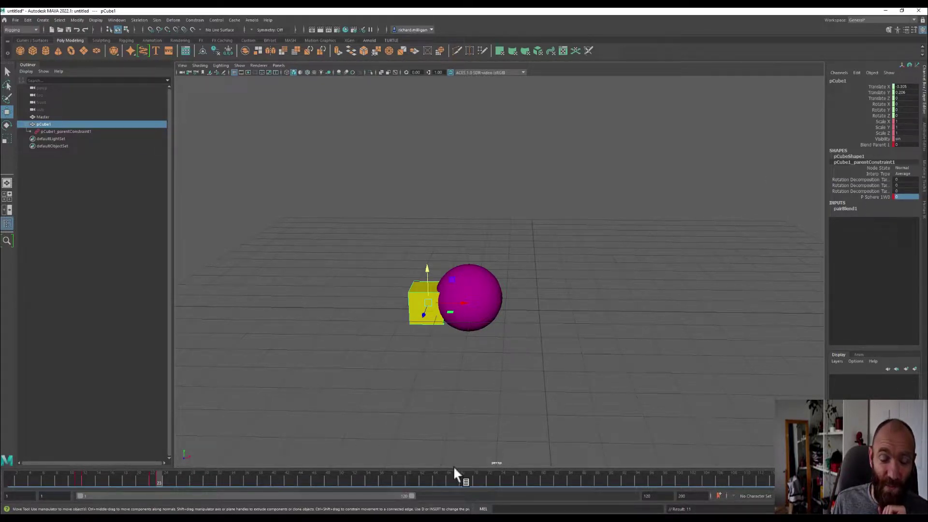
{"action": "left_click", "coordinate": [153, 480]}
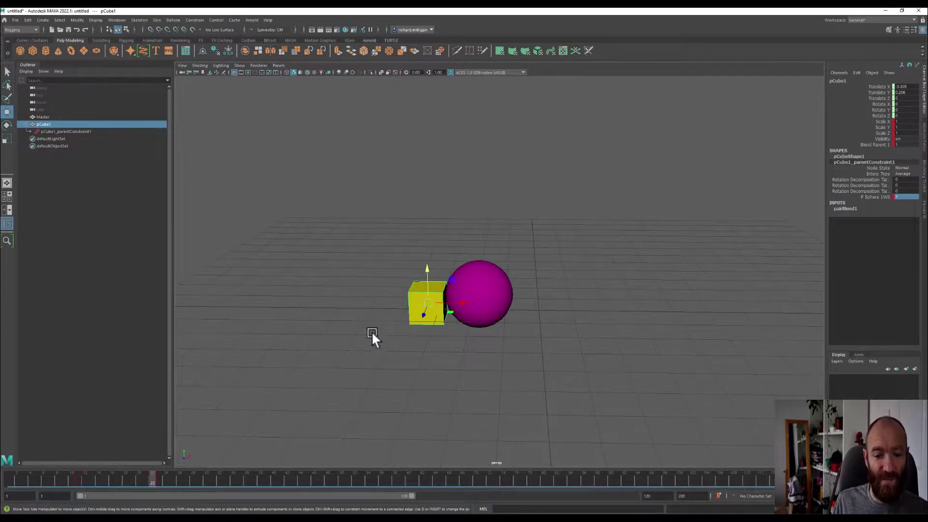
{"action": "left_click", "coordinate": [155, 480]}
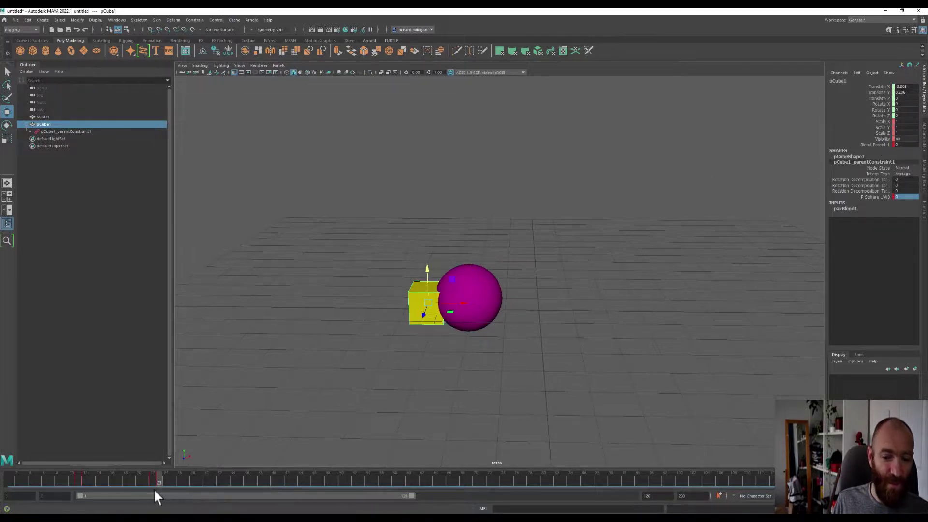
{"action": "left_click_drag", "start_coordinate": [160, 480], "coordinate": [240, 472]}
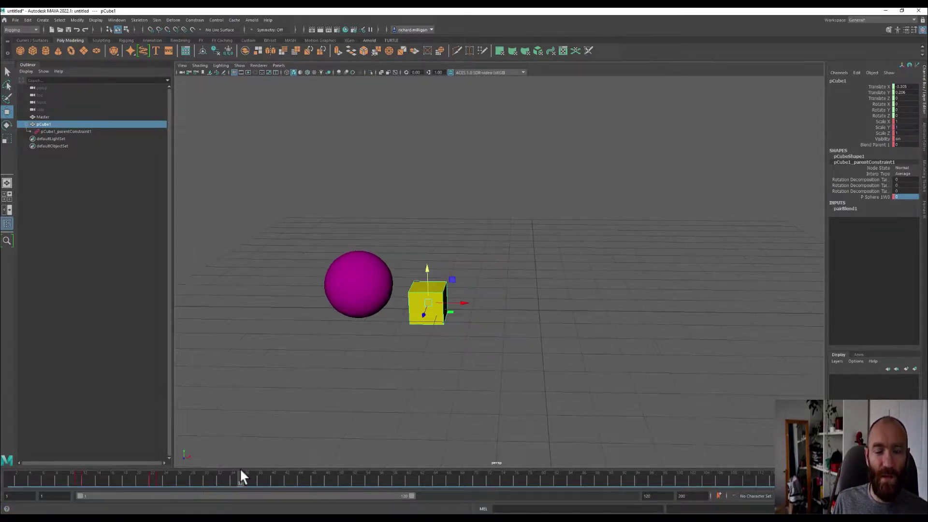